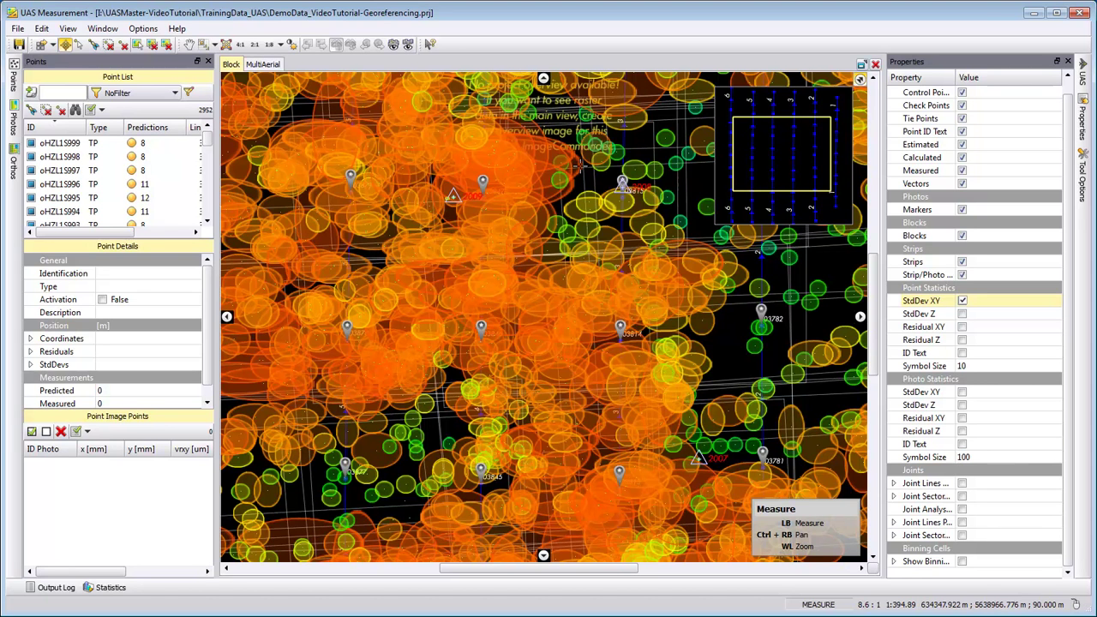
Step: Exit UAS Measurement from its File menu
{"action": "left_click", "coordinate": [19, 29]}
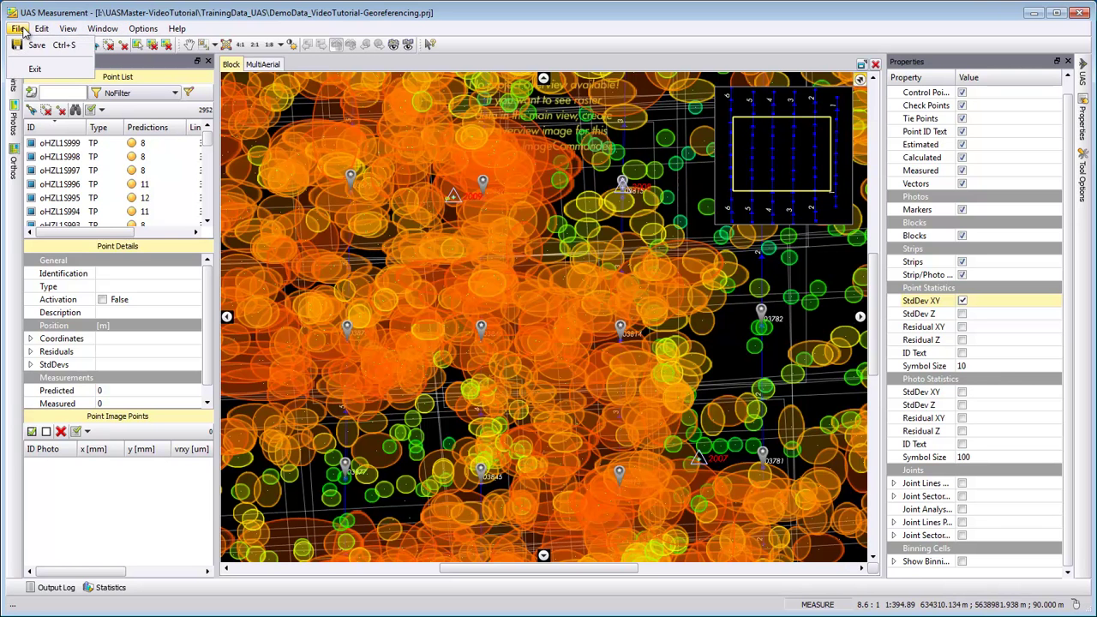
Step: Close UAS Measurement and launch Surface and Ortho Generation to start UAS Edit
{"action": "left_click", "coordinate": [34, 69]}
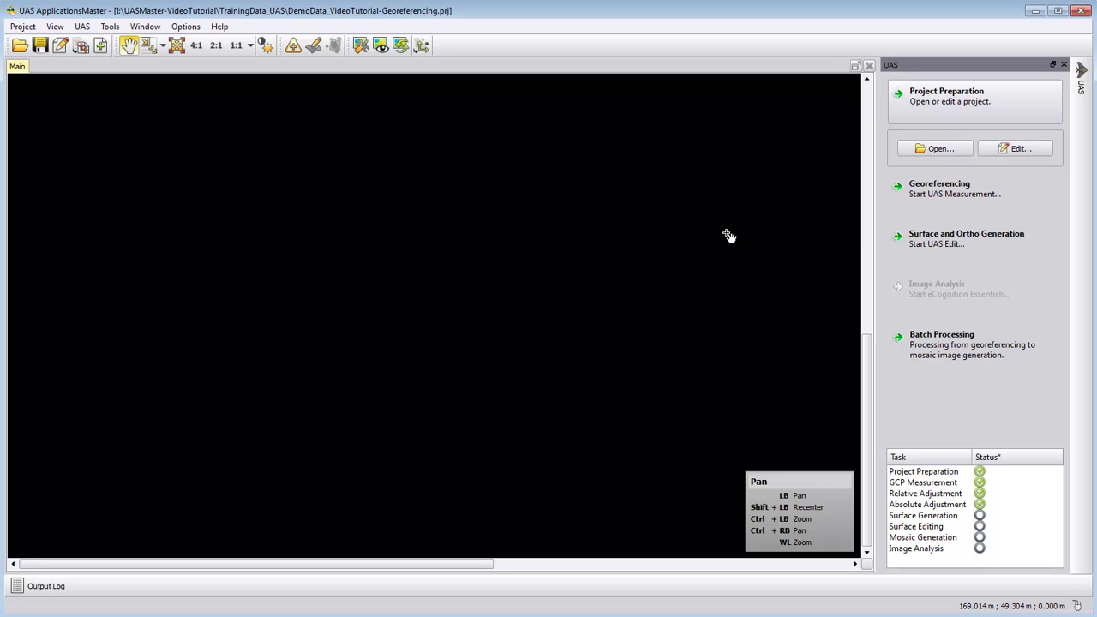
{"action": "left_click", "coordinate": [940, 239]}
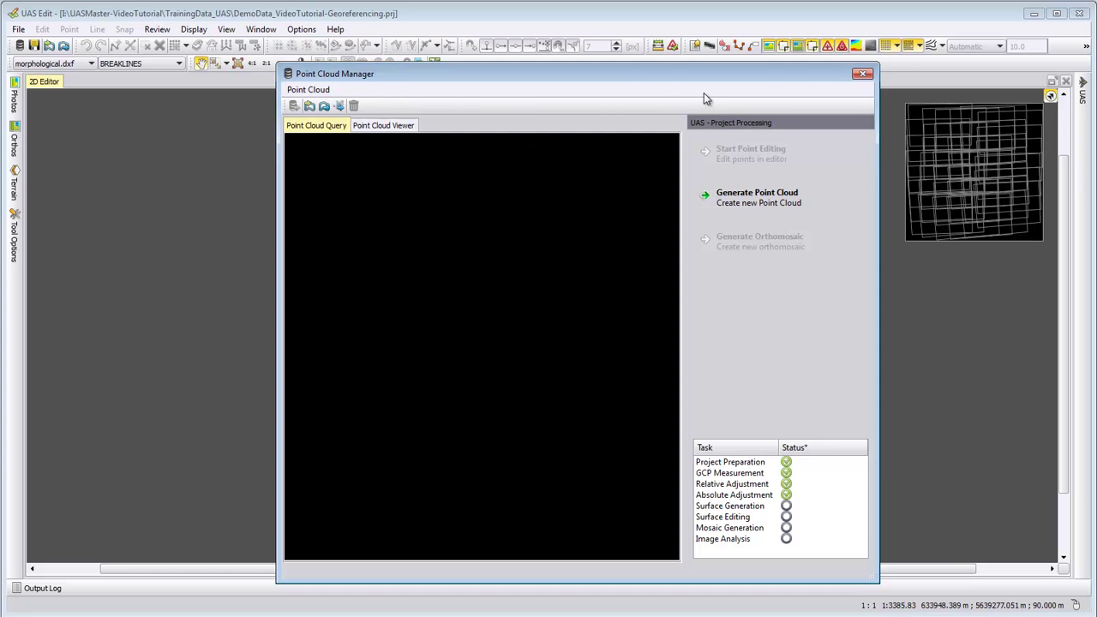
{"action": "left_click", "coordinate": [860, 76]}
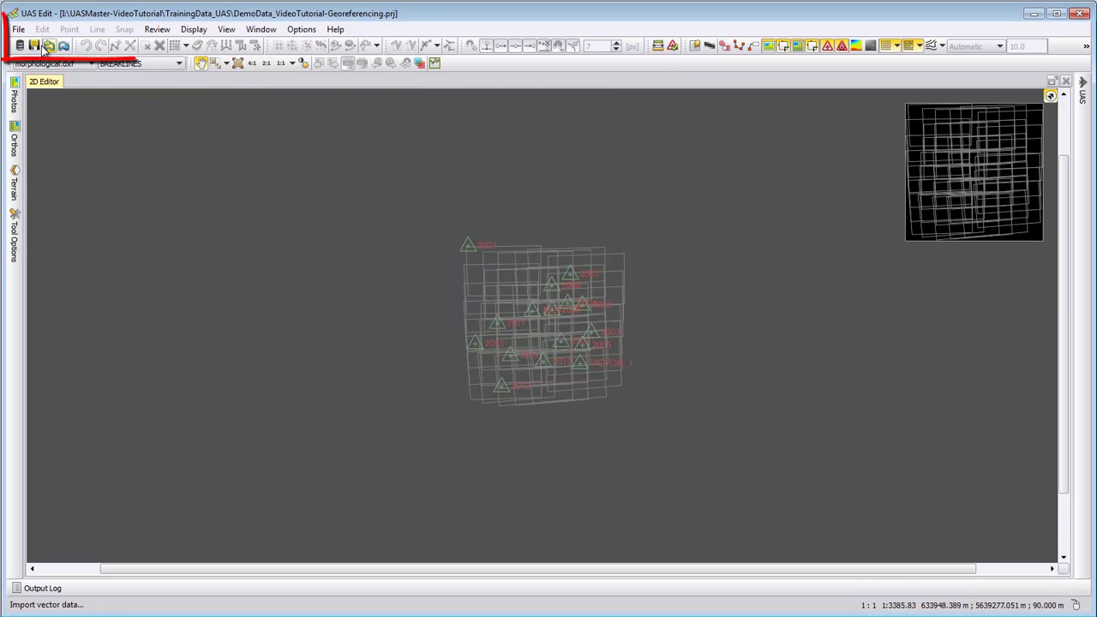
{"action": "left_click", "coordinate": [18, 29]}
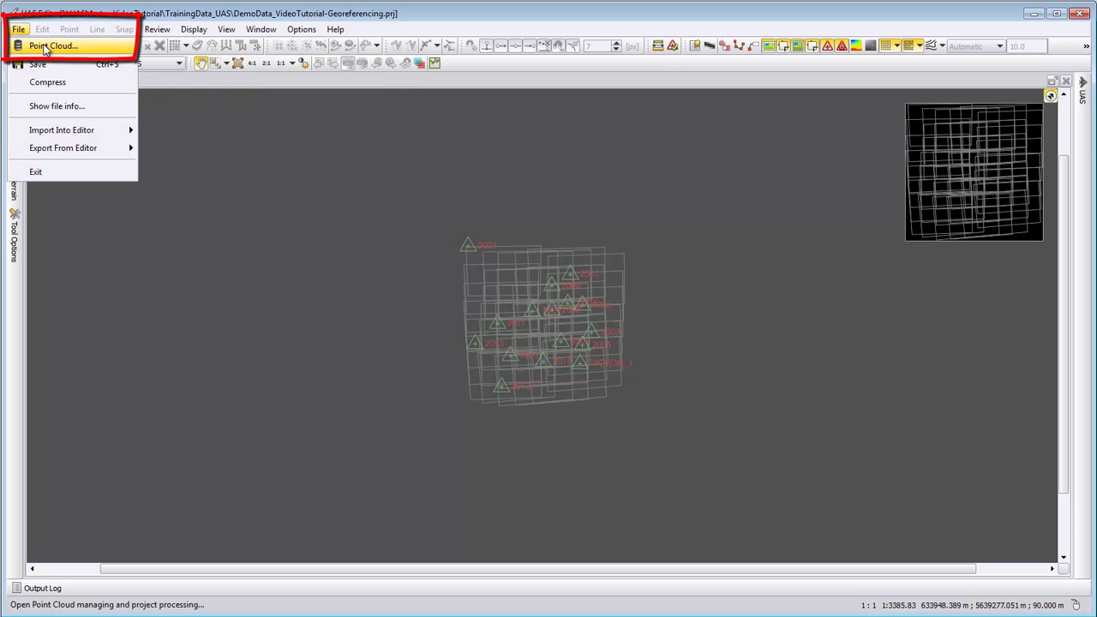
{"action": "left_click", "coordinate": [44, 28]}
{"action": "left_click", "coordinate": [26, 32]}
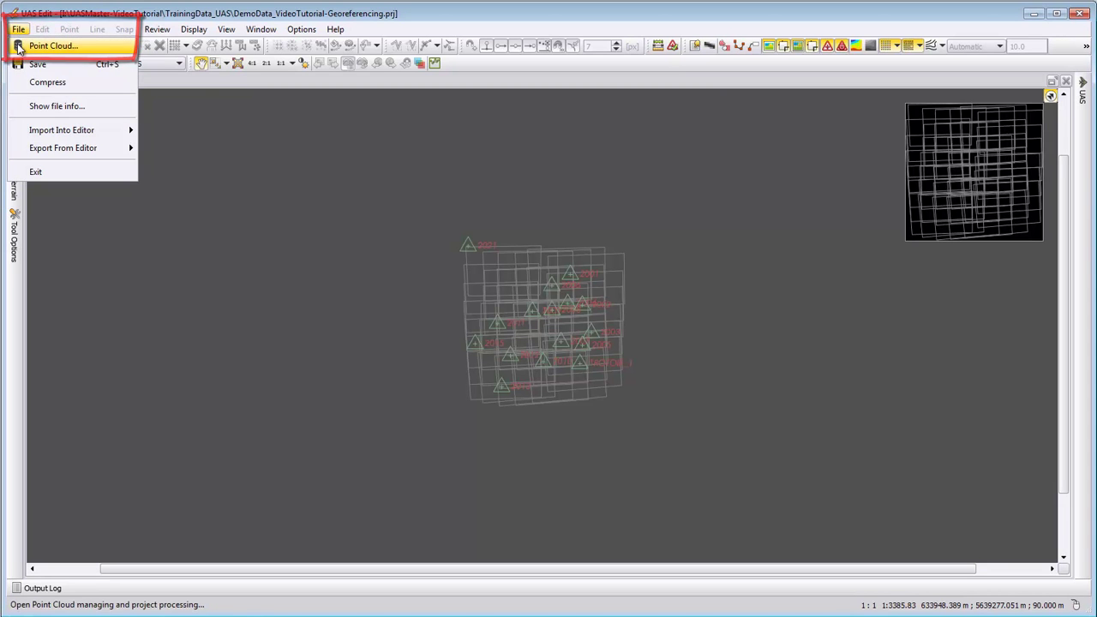
{"action": "key", "text": "Escape"}
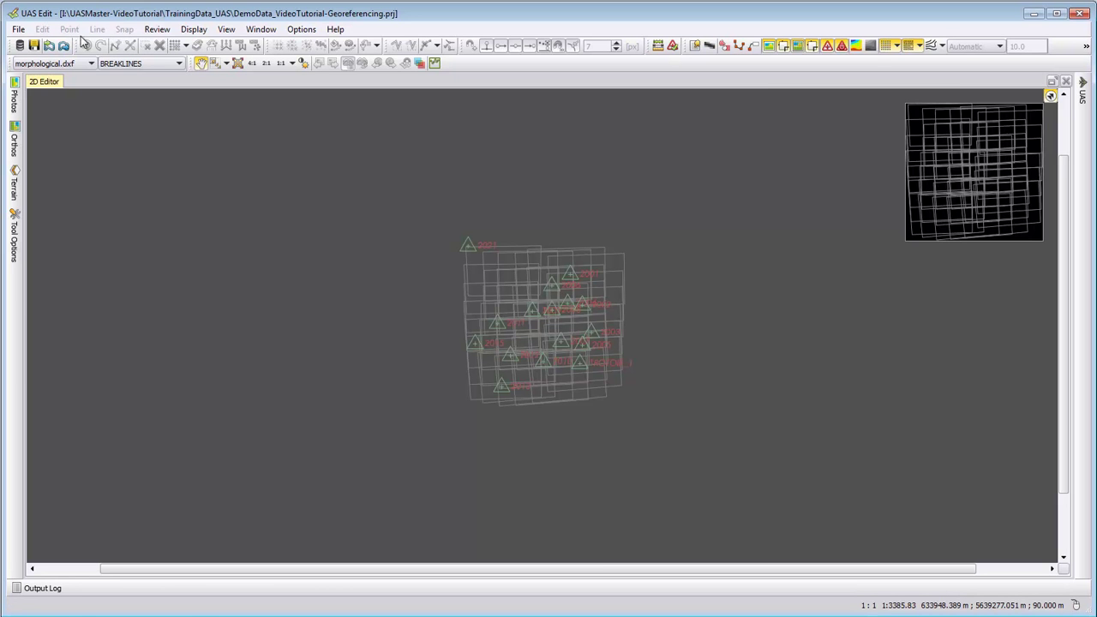
{"action": "left_click", "coordinate": [49, 46]}
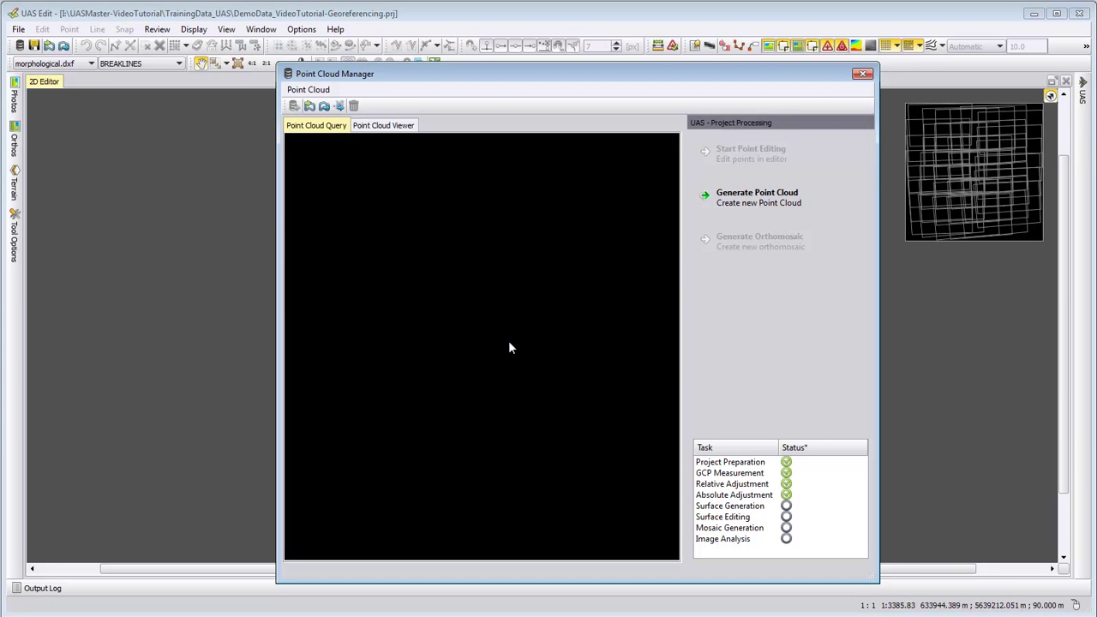
Step: Reveal the Generate Point Cloud options and preview the LAS file import, cancelling without importing
{"action": "left_click", "coordinate": [747, 202]}
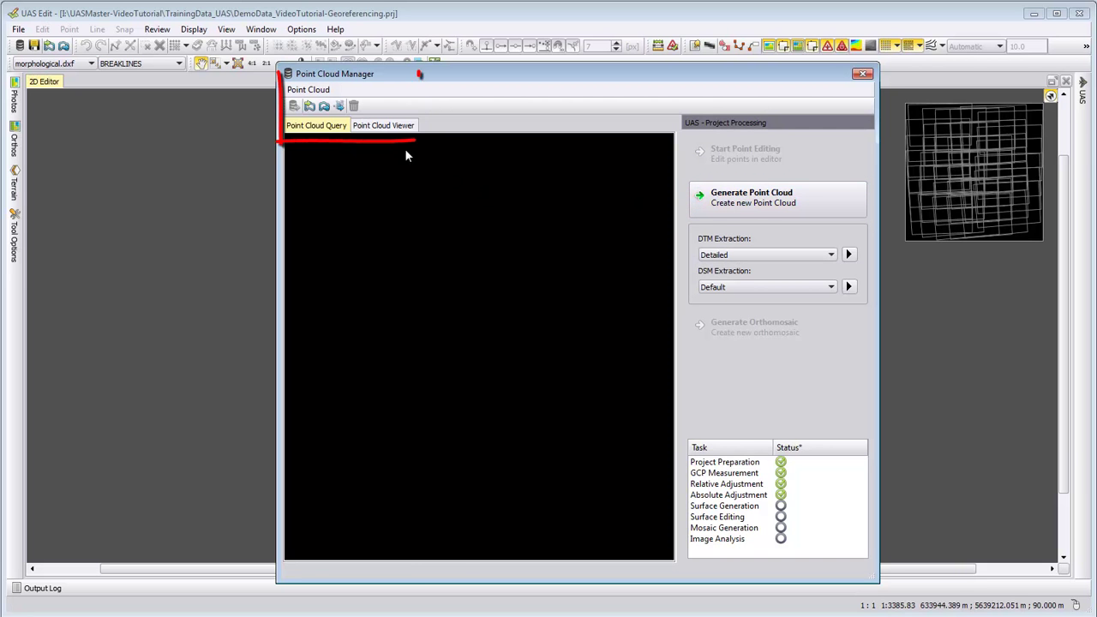
{"action": "left_click", "coordinate": [309, 90]}
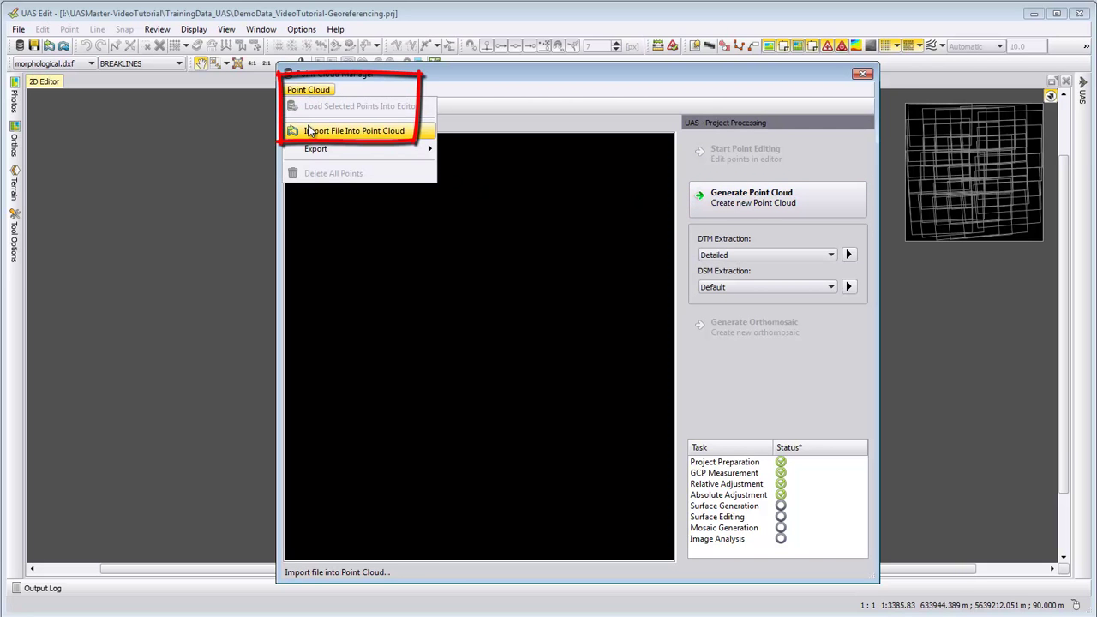
{"action": "left_click", "coordinate": [310, 131]}
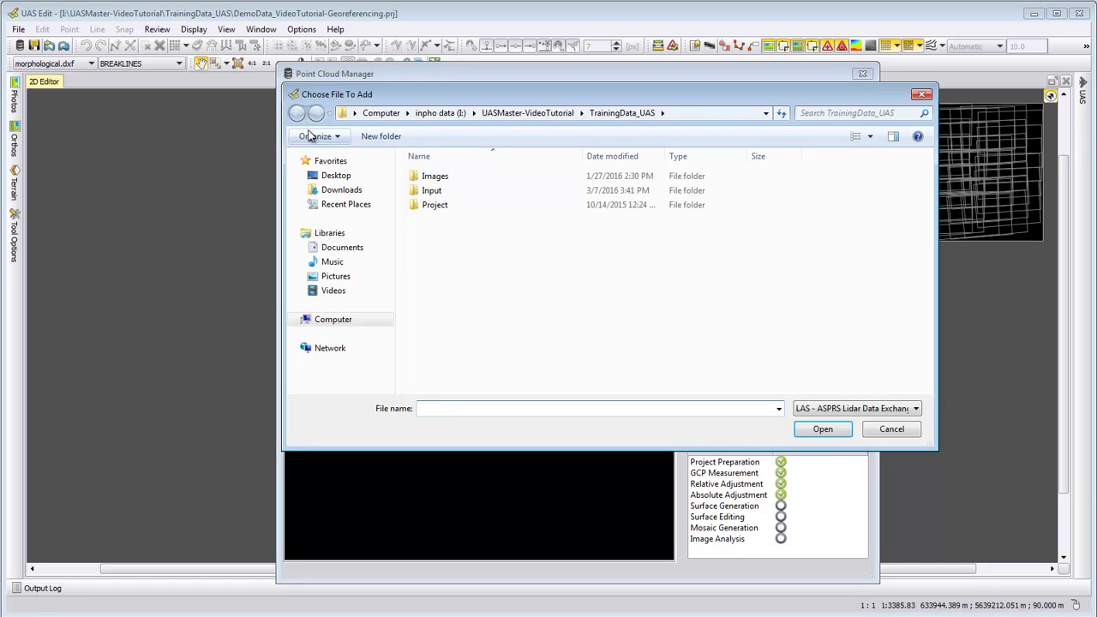
{"action": "left_click", "coordinate": [813, 409]}
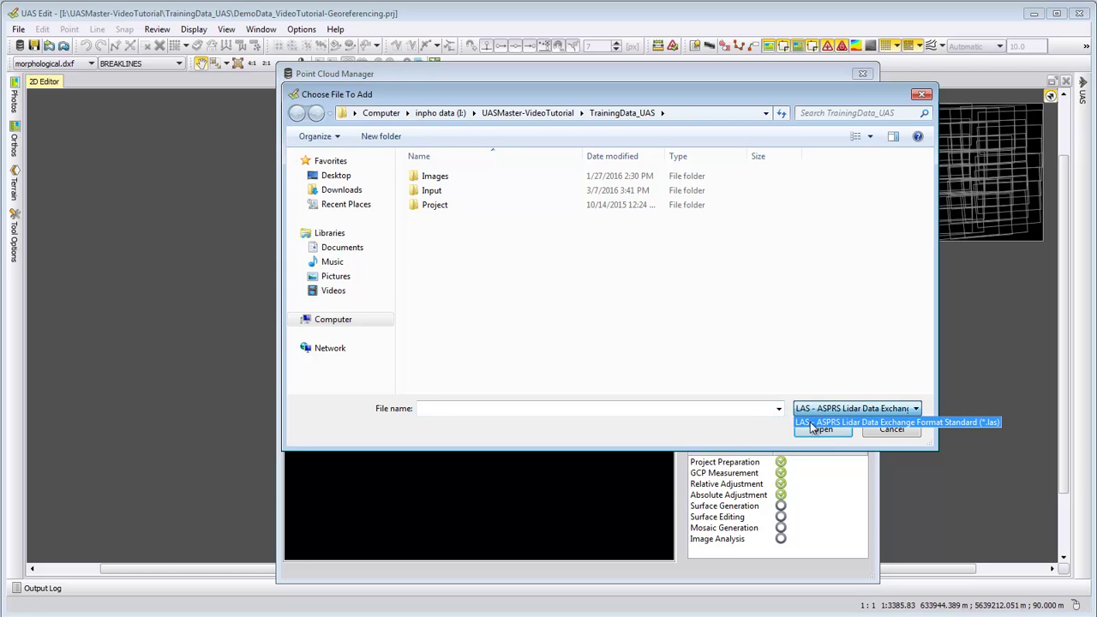
{"action": "left_click", "coordinate": [741, 442]}
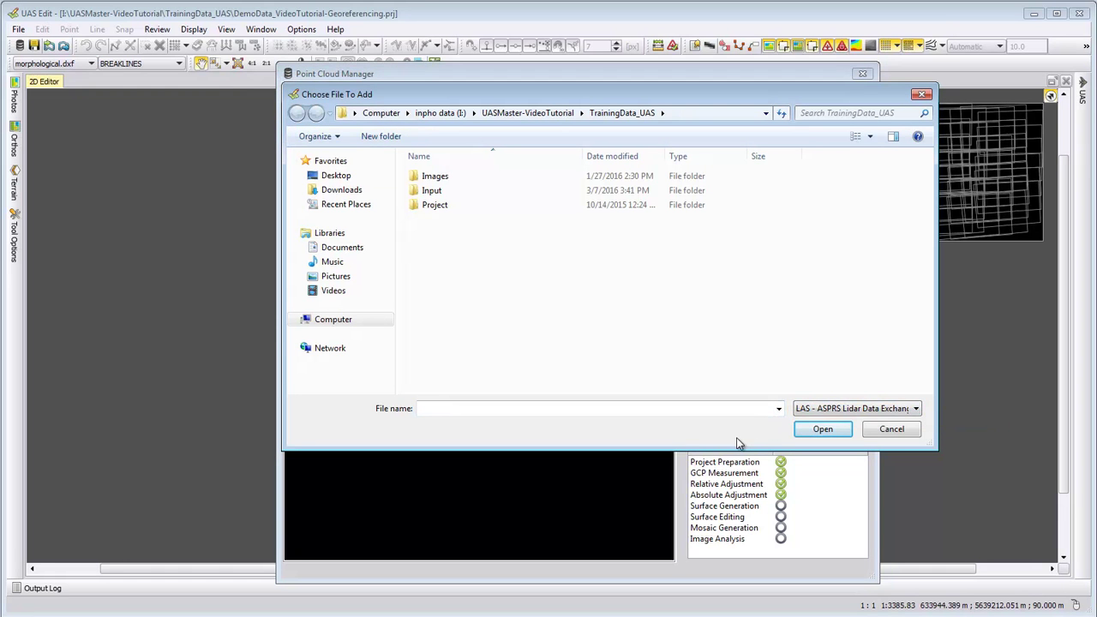
{"action": "left_click", "coordinate": [890, 431]}
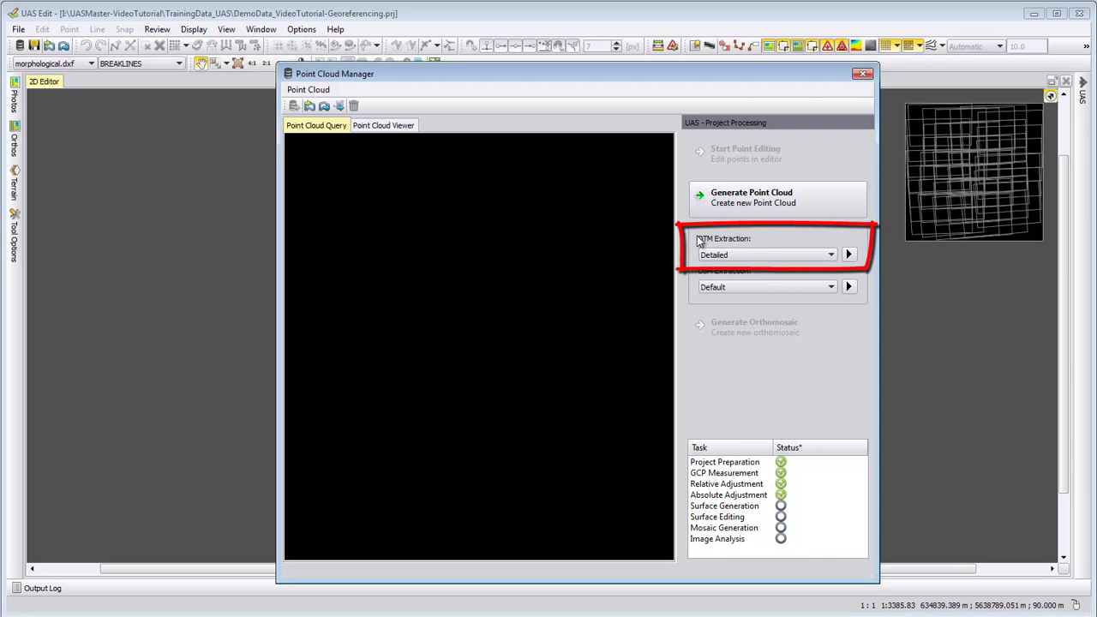
Step: Keep DTM Extraction at Detailed and run the extraction
{"action": "left_click", "coordinate": [735, 253]}
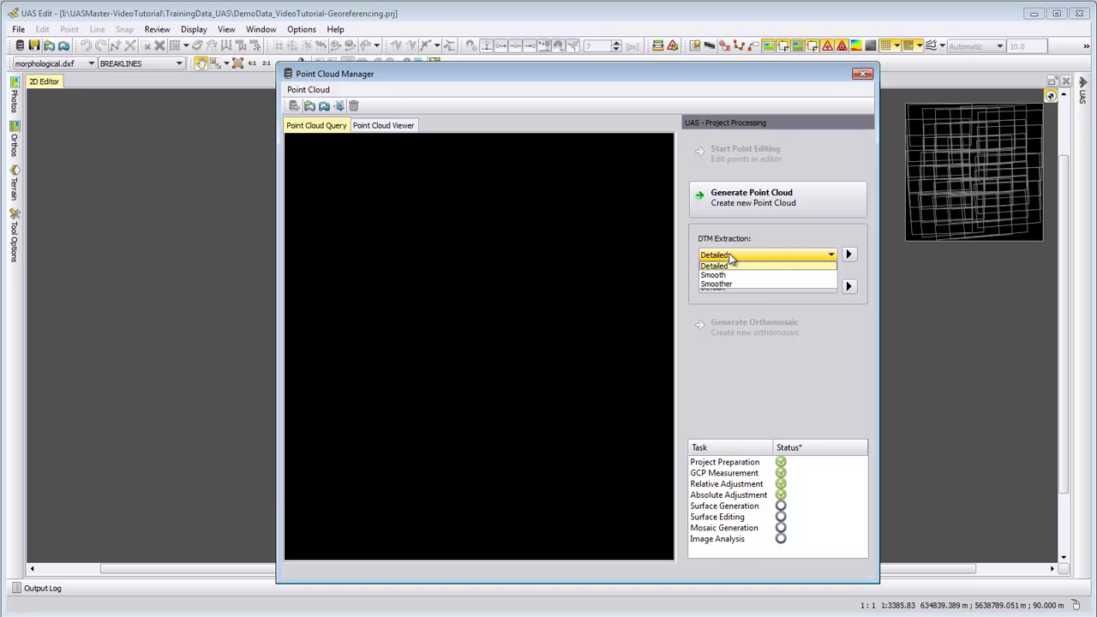
{"action": "left_click", "coordinate": [729, 266]}
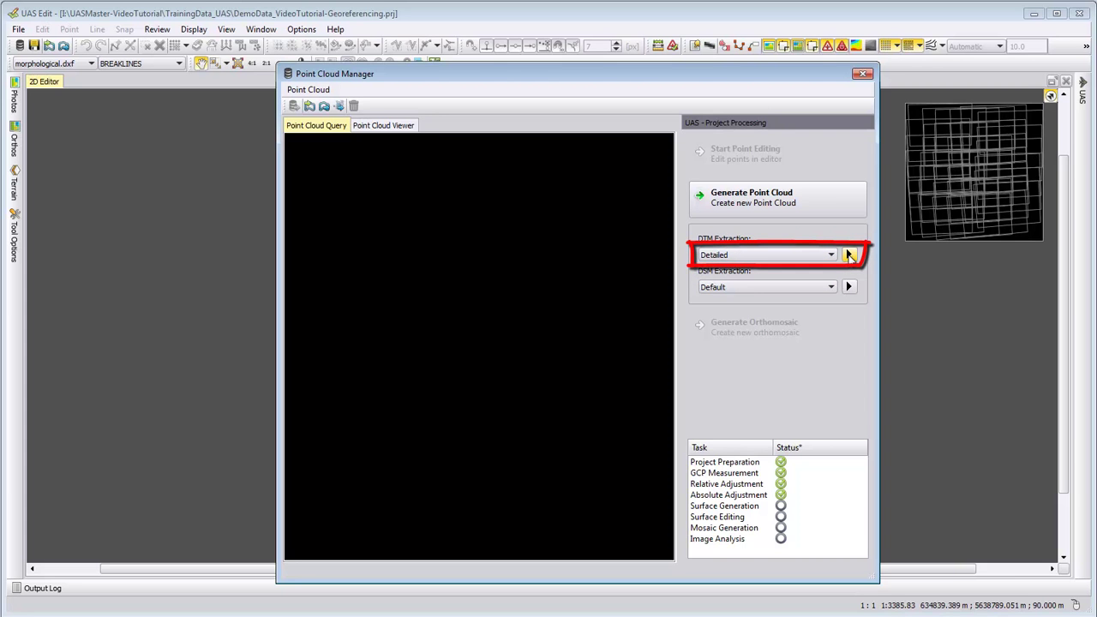
{"action": "left_click", "coordinate": [850, 255]}
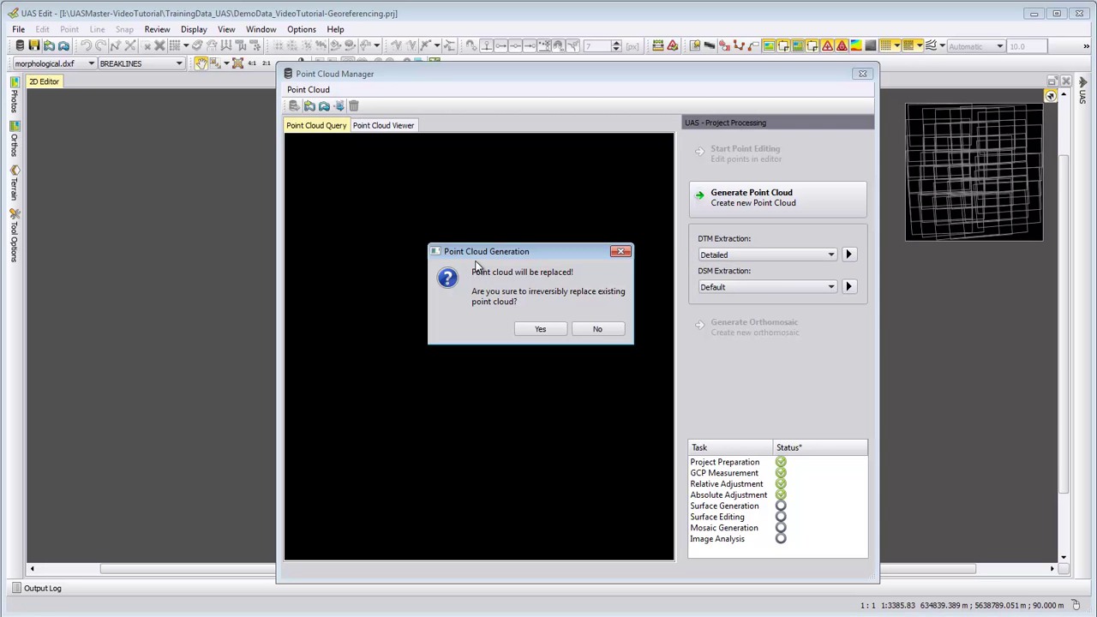
Step: Confirm replacing the existing point cloud, then close the processing window after Project Output done
{"action": "left_click", "coordinate": [540, 330]}
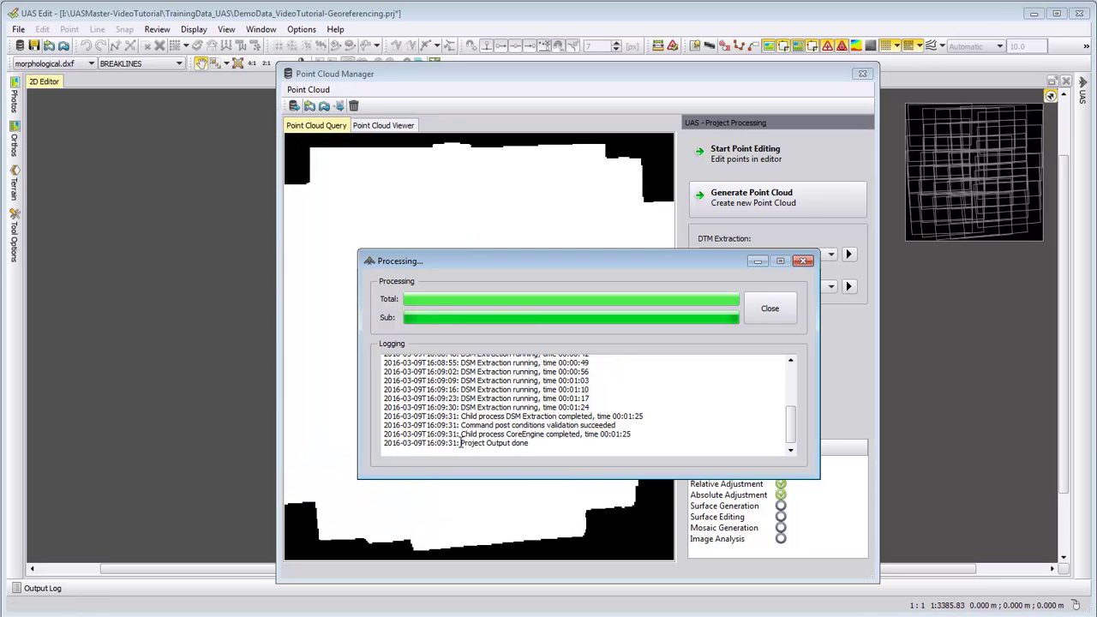
{"action": "left_click_drag", "start_coordinate": [460, 442], "coordinate": [531, 443]}
{"action": "left_click", "coordinate": [759, 315]}
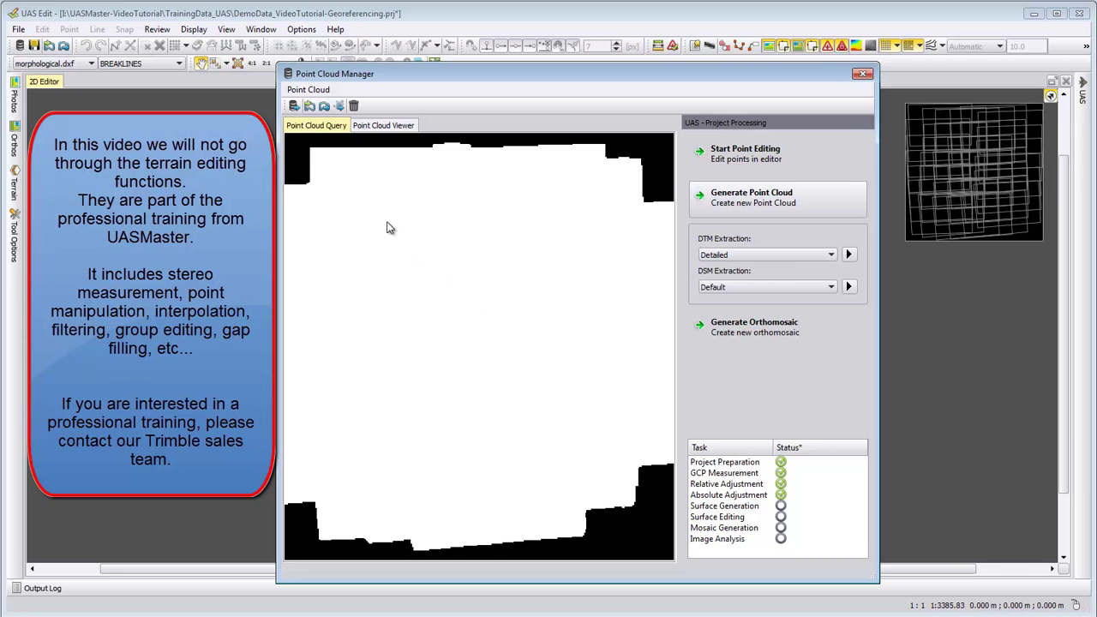
Step: Query an area of the point cloud coverage and load those points into the editor
{"action": "left_click_drag", "start_coordinate": [383, 223], "coordinate": [458, 282]}
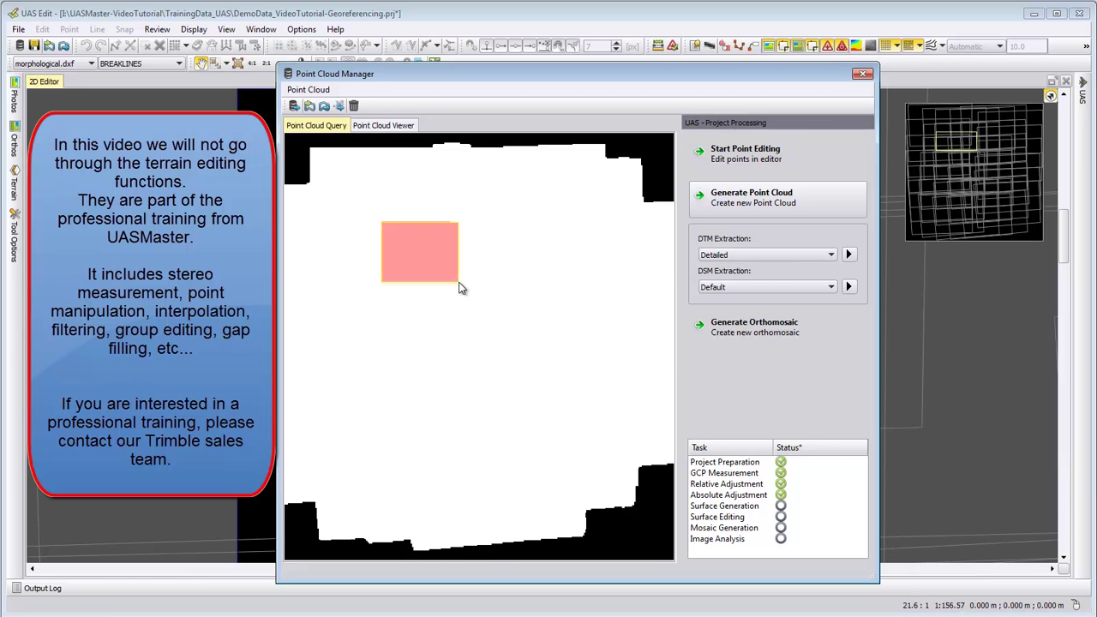
{"action": "left_click", "coordinate": [733, 161]}
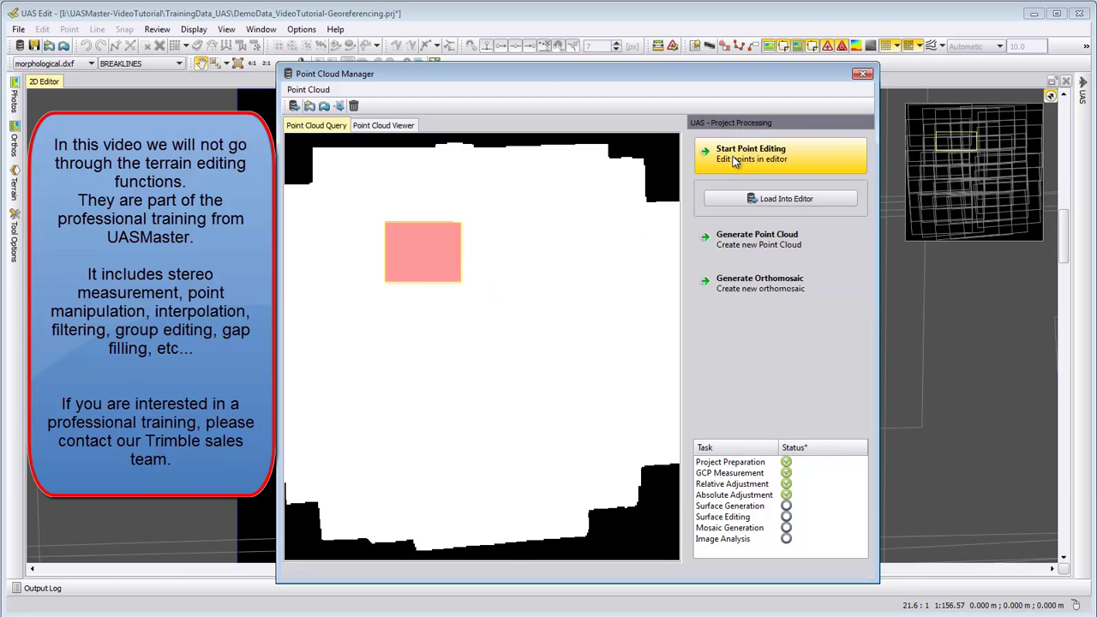
{"action": "left_click", "coordinate": [773, 199]}
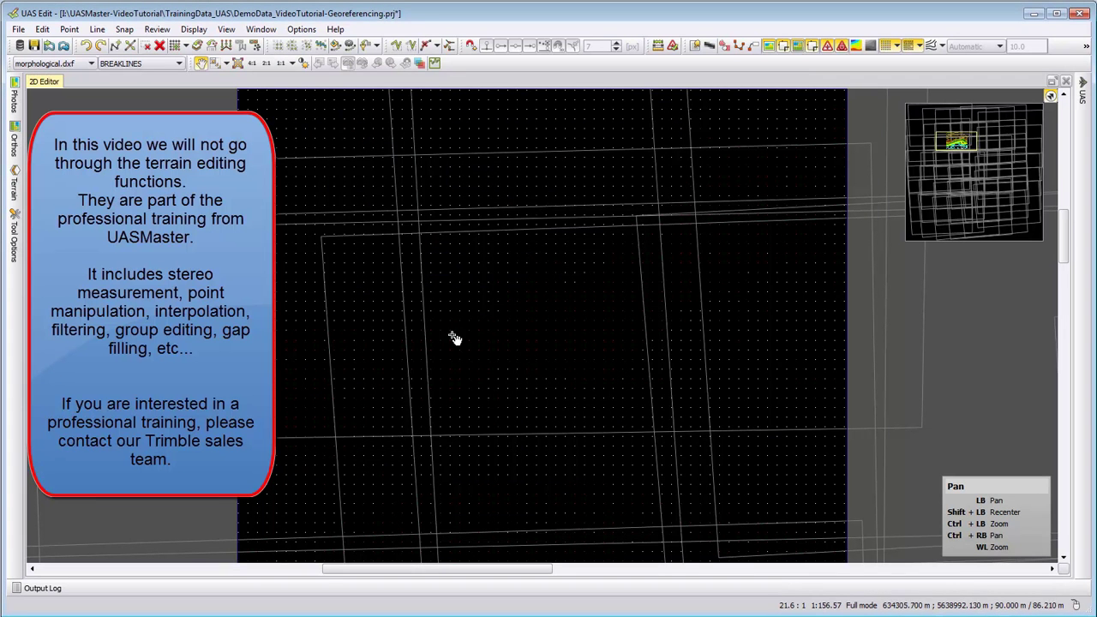
{"action": "left_click", "coordinate": [44, 30]}
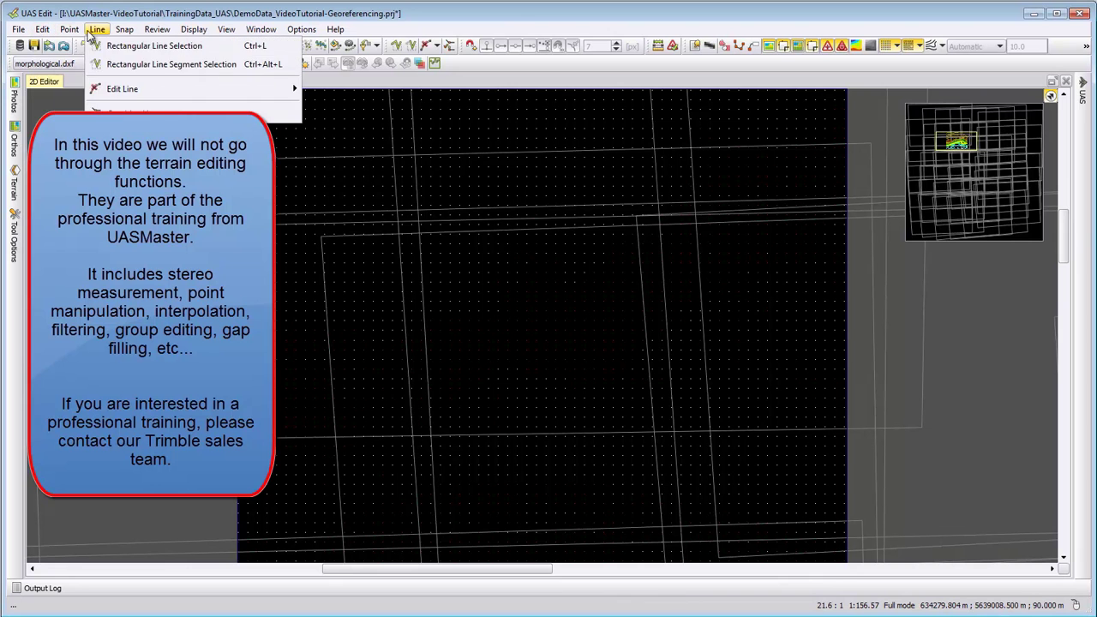
{"action": "left_click", "coordinate": [111, 19]}
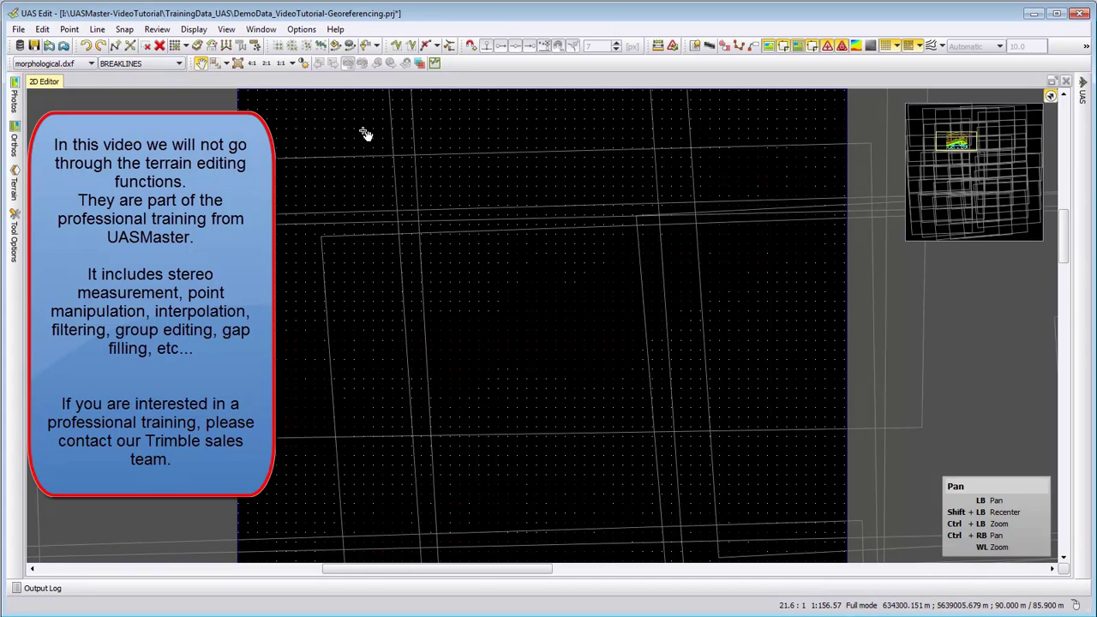
Step: Define a profile area over the loaded points and view it as a rotated, shaded 3D surface
{"action": "left_click", "coordinate": [434, 62]}
{"action": "left_click_drag", "start_coordinate": [363, 161], "coordinate": [725, 360]}
{"action": "left_click", "coordinate": [698, 455]}
{"action": "left_click_drag", "start_coordinate": [703, 272], "coordinate": [591, 323]}
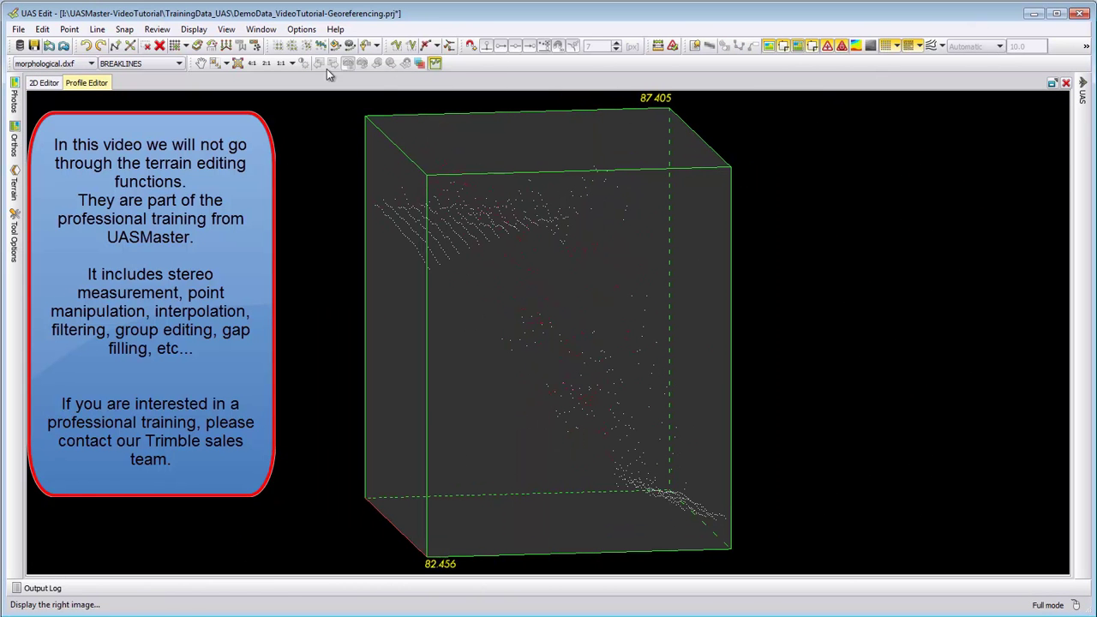
{"action": "left_click", "coordinate": [870, 48]}
{"action": "right_click_drag", "start_coordinate": [626, 188], "coordinate": [461, 190]}
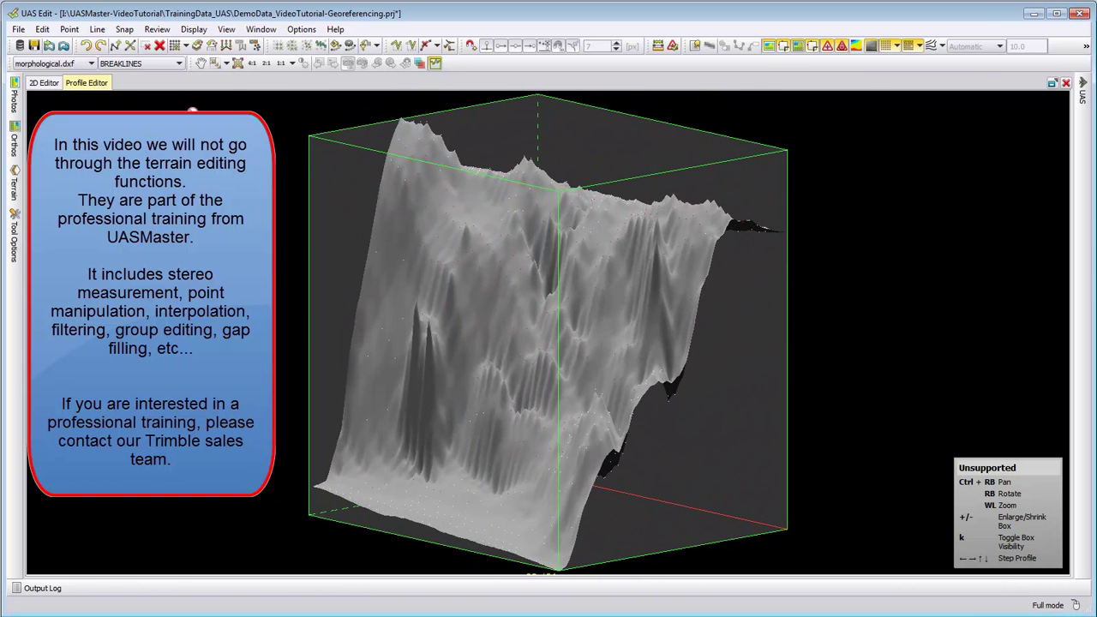
Step: Show contour lines in the 2D Editor, then Save And Update Point Cloud
{"action": "left_click", "coordinate": [48, 86]}
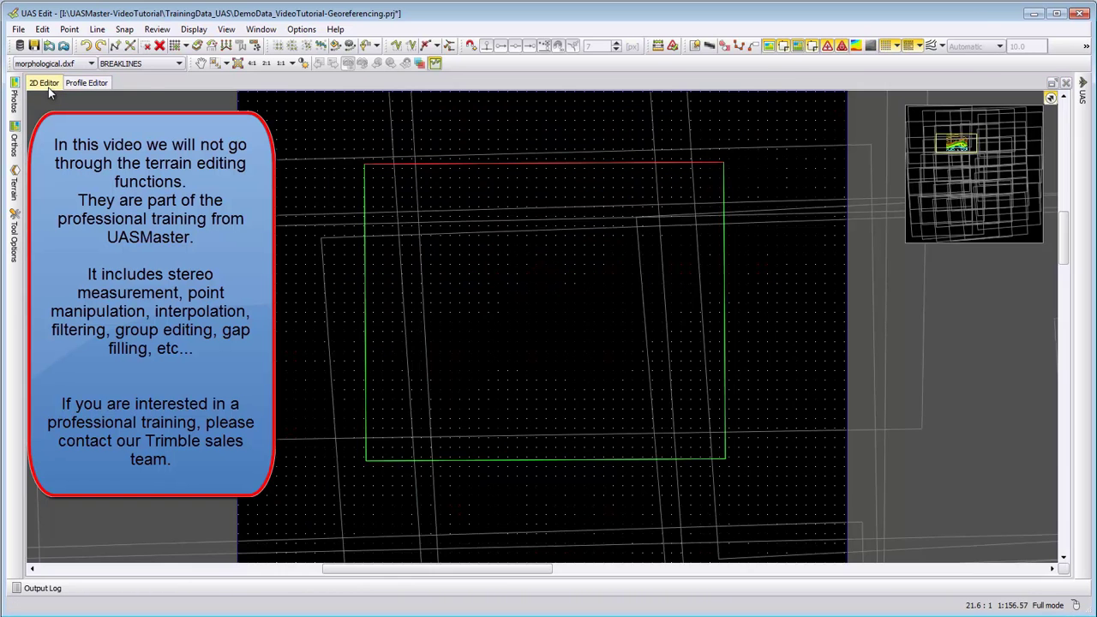
{"action": "left_click", "coordinate": [930, 45]}
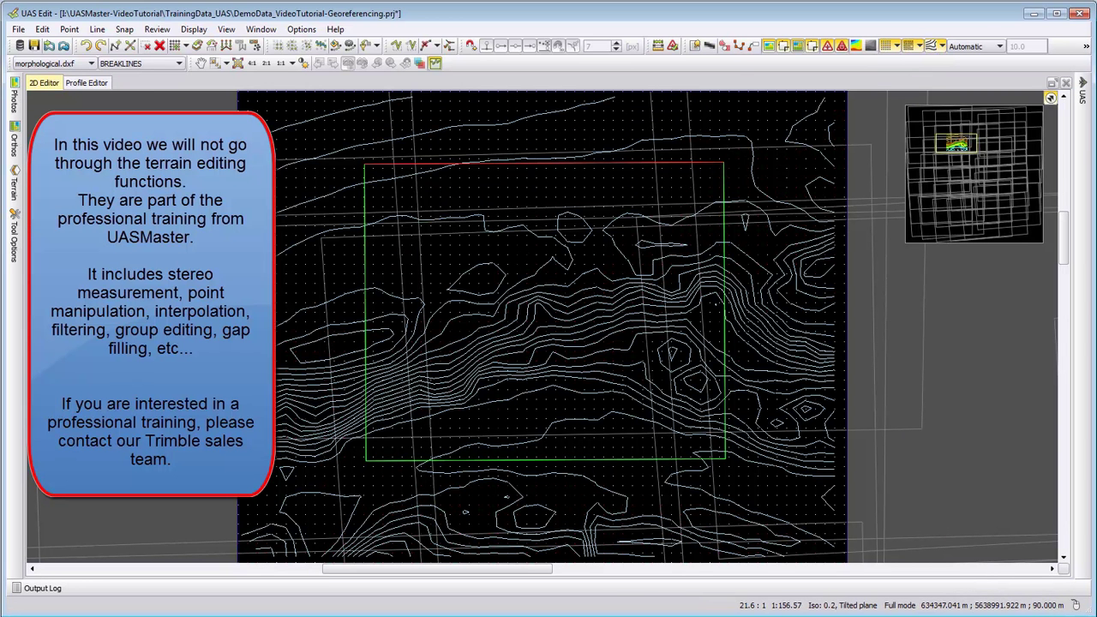
{"action": "left_click", "coordinate": [1083, 92]}
{"action": "left_click", "coordinate": [1001, 116]}
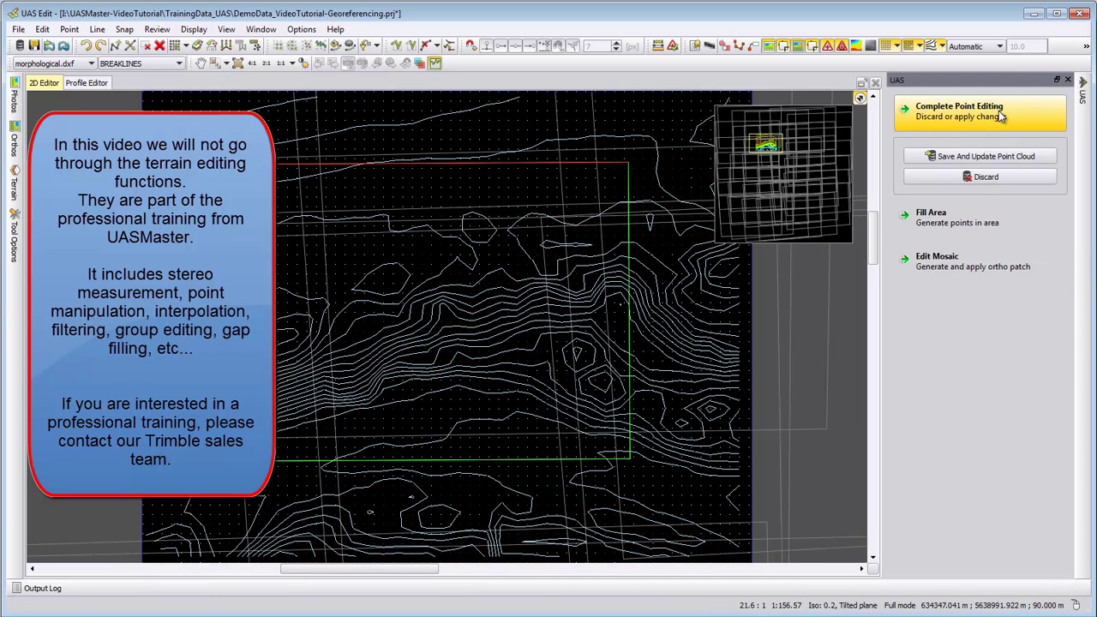
{"action": "left_click", "coordinate": [988, 156]}
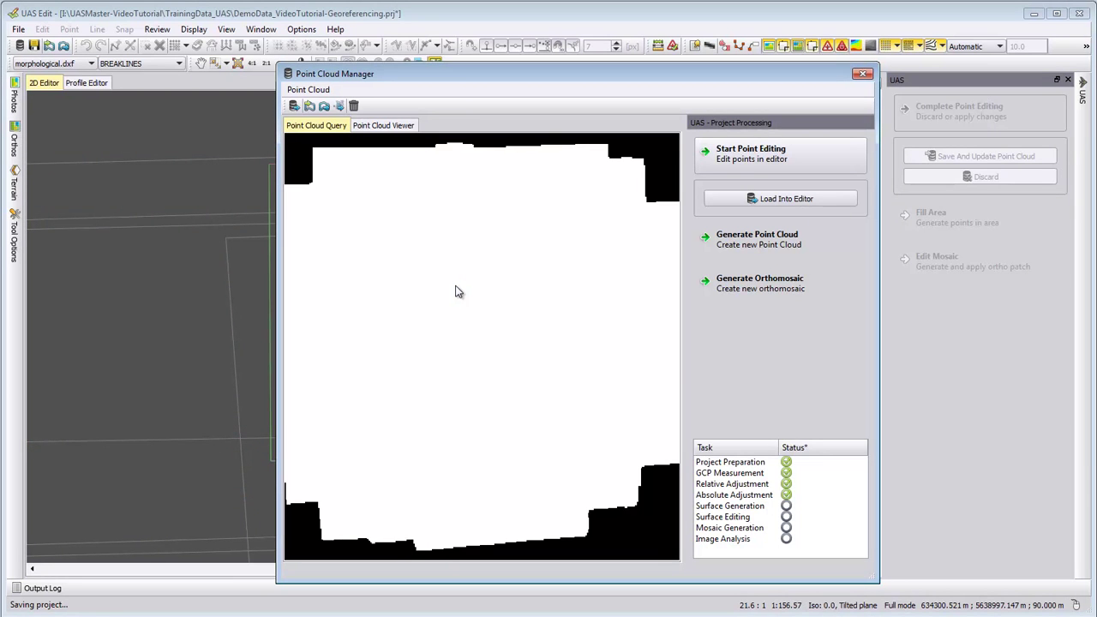
Step: Show the Generate Orthomosaic settings and set the pixel size to 0.03 m
{"action": "left_click", "coordinate": [758, 283]}
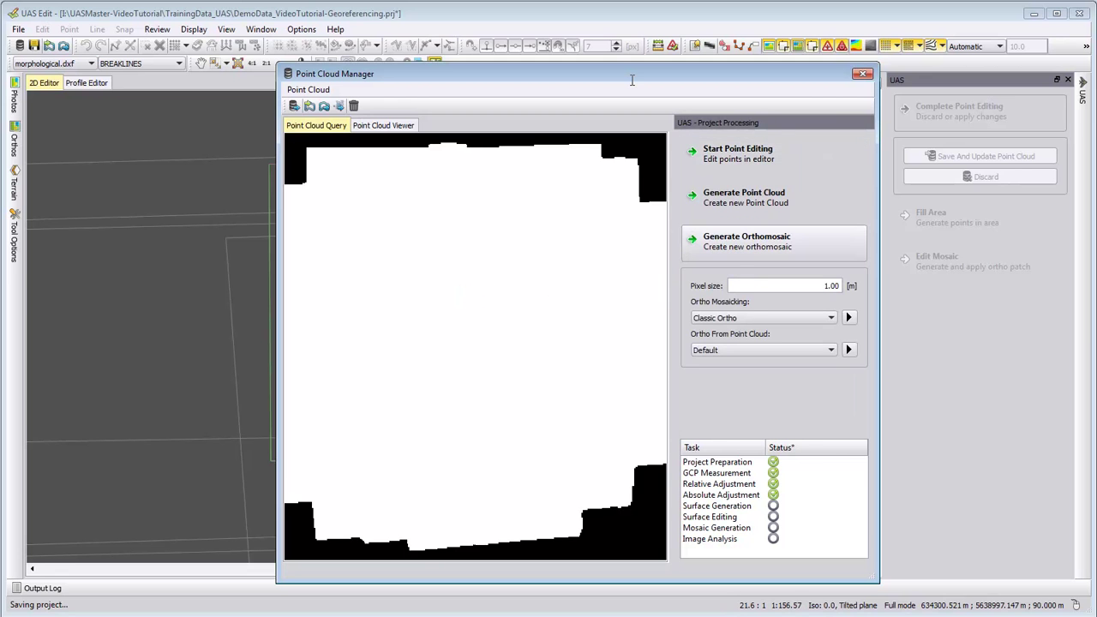
{"action": "left_click", "coordinate": [843, 285]}
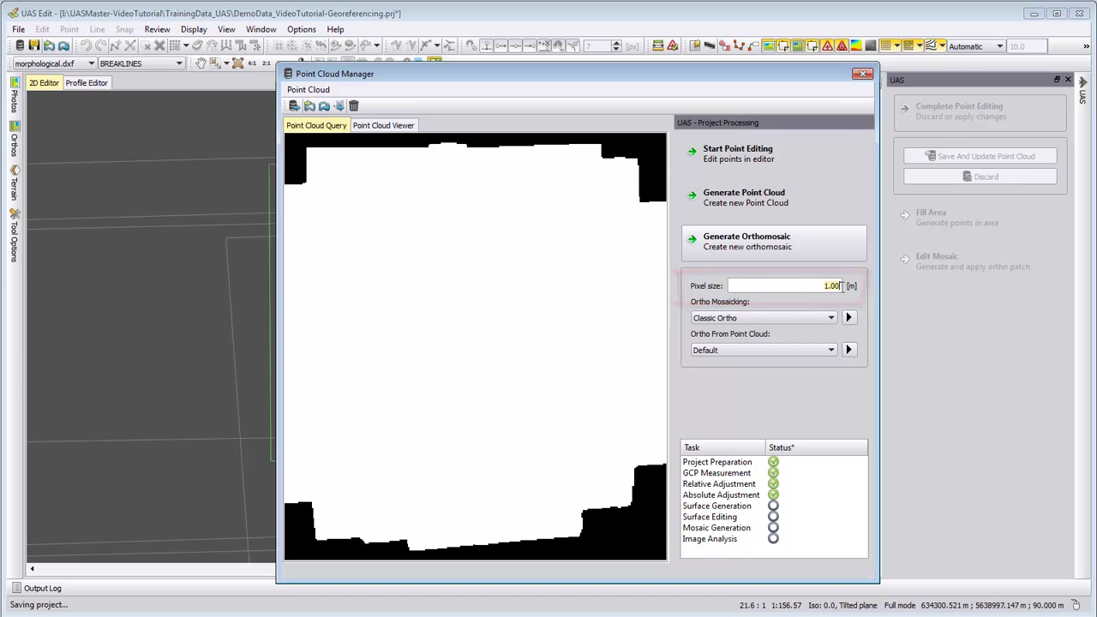
{"action": "type", "text": "0"}
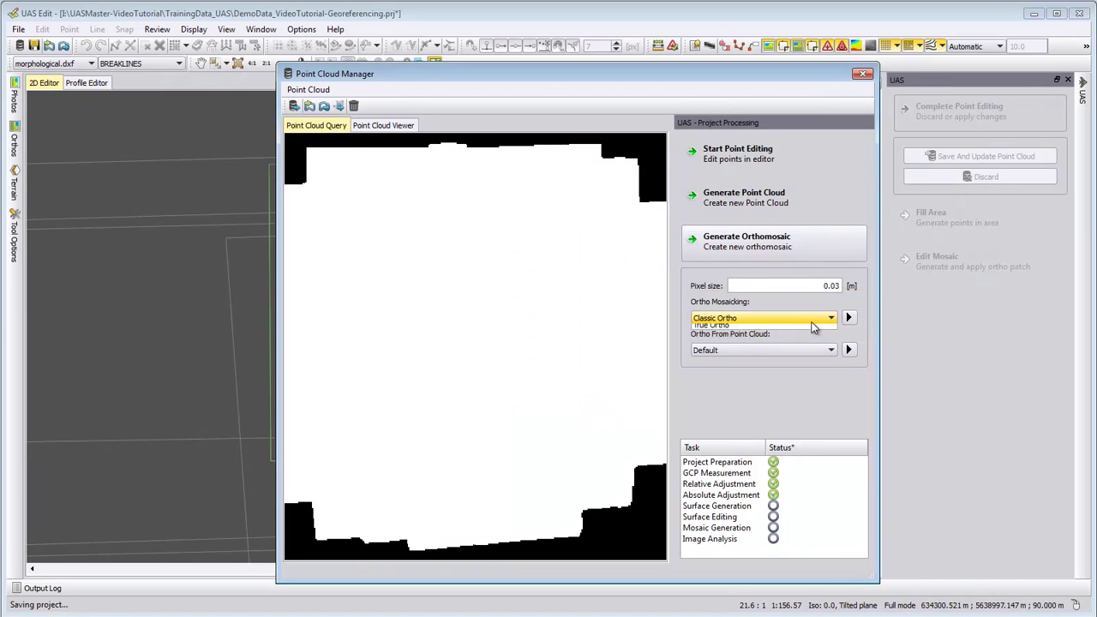
Step: Keep Classic Ortho selected in the Ortho Mosaicking dropdown
{"action": "left_click", "coordinate": [813, 319]}
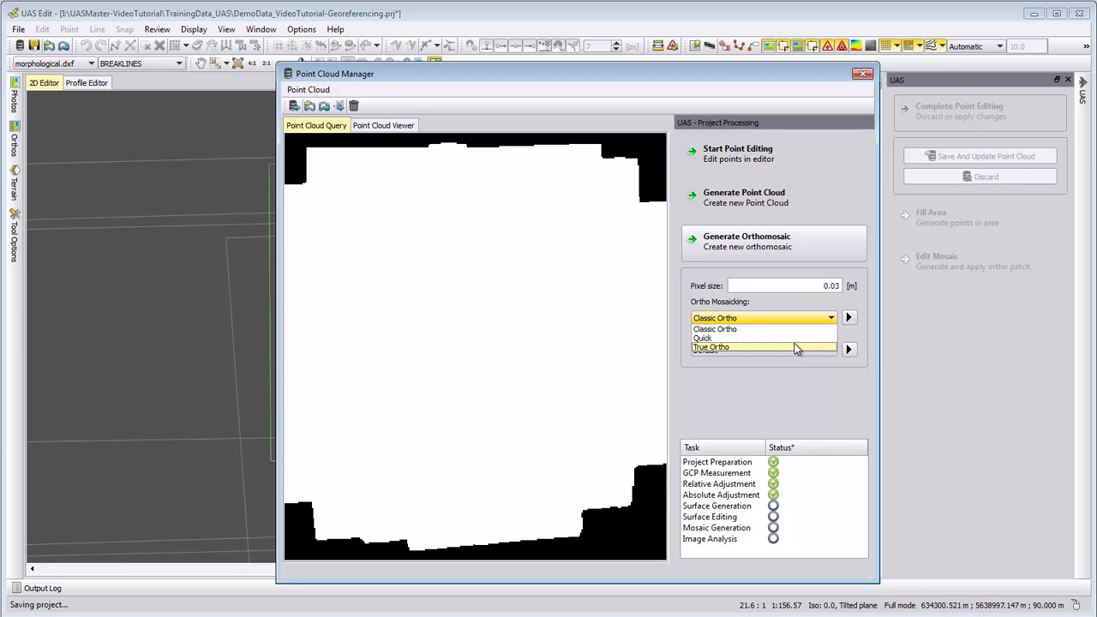
{"action": "left_click", "coordinate": [795, 329]}
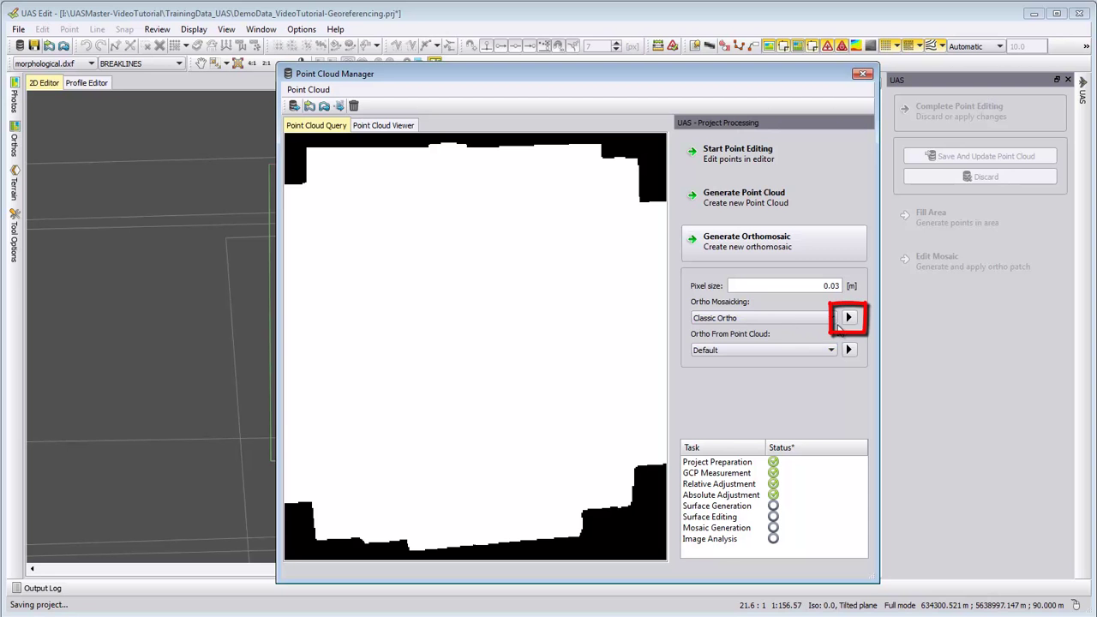
Step: Review the File/Layer selection list for orthorectification and accept its defaults with Ok
{"action": "left_click", "coordinate": [849, 319]}
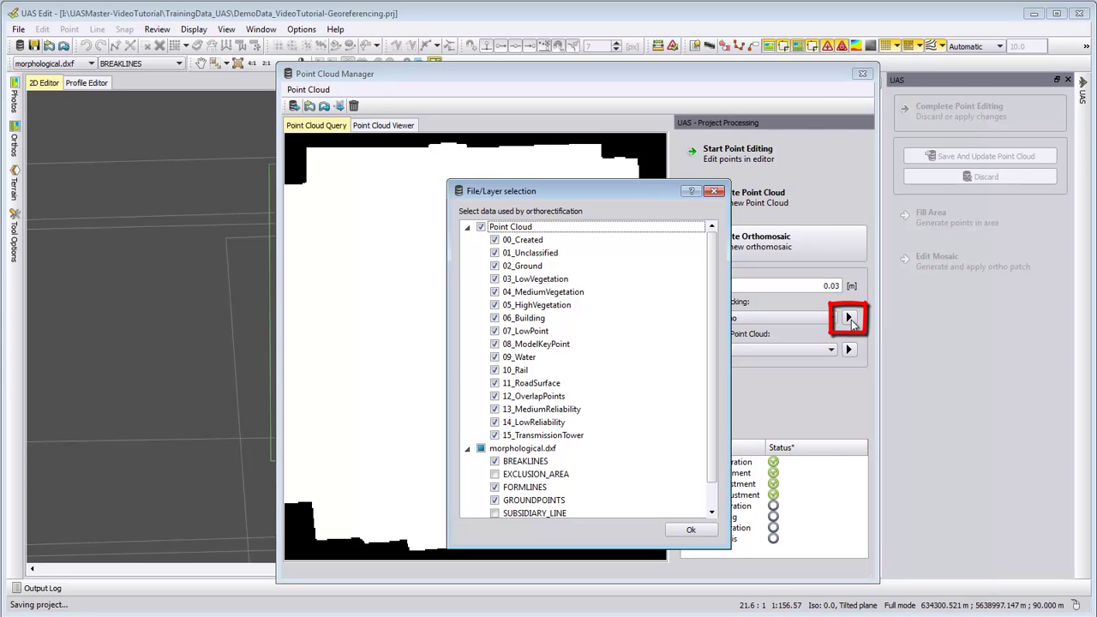
{"action": "left_click_drag", "start_coordinate": [620, 191], "coordinate": [618, 164]}
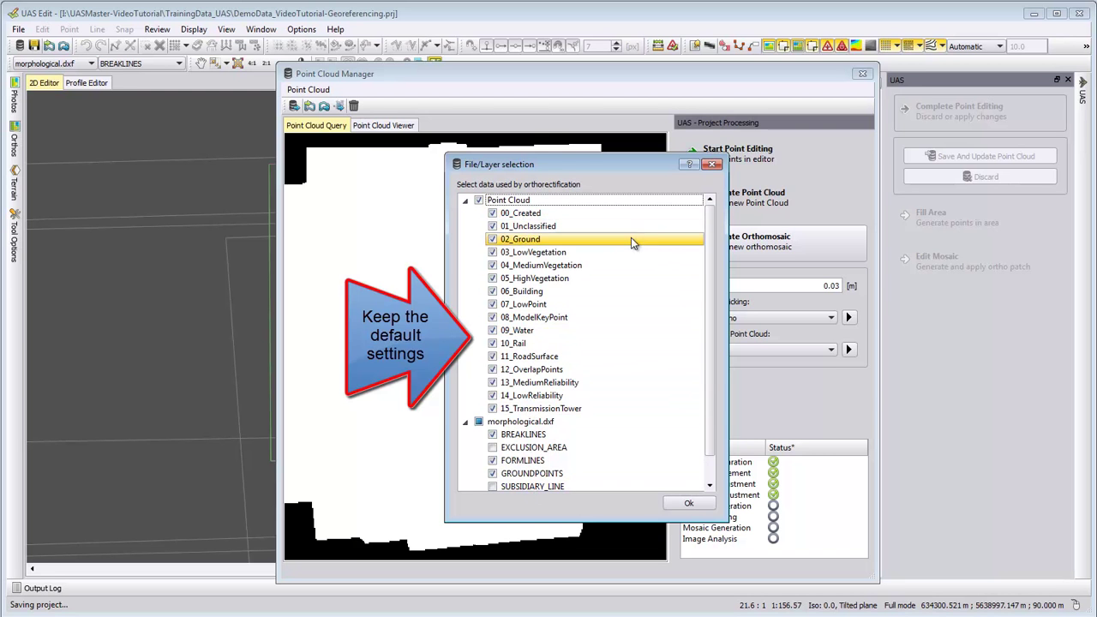
{"action": "scroll", "coordinate": [710, 250], "scroll_direction": "down", "scroll_amount": 1}
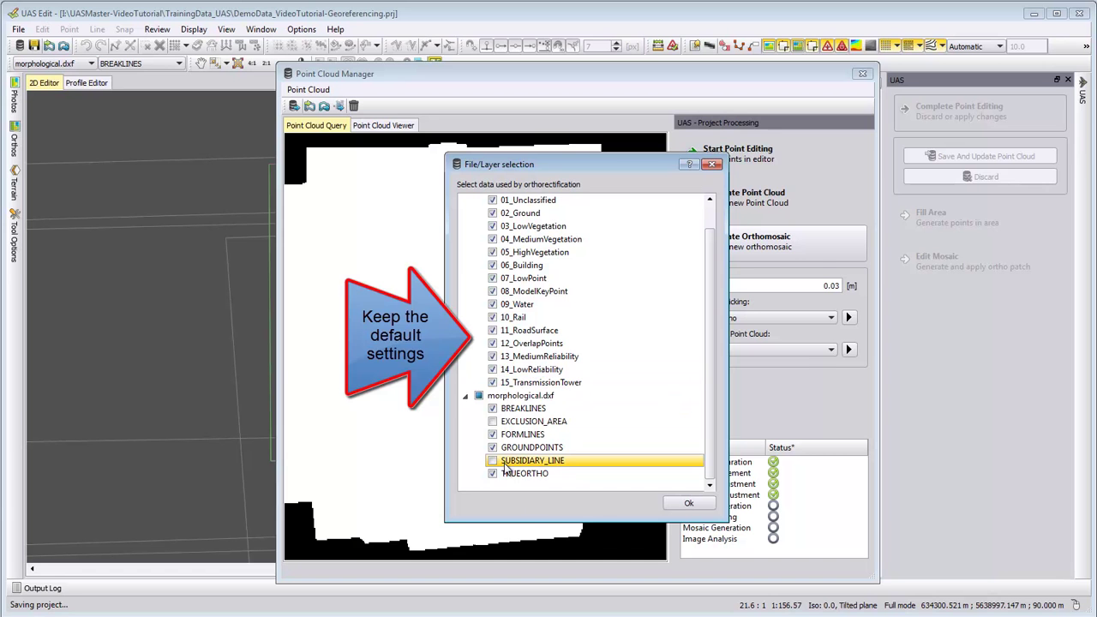
{"action": "left_click", "coordinate": [691, 508]}
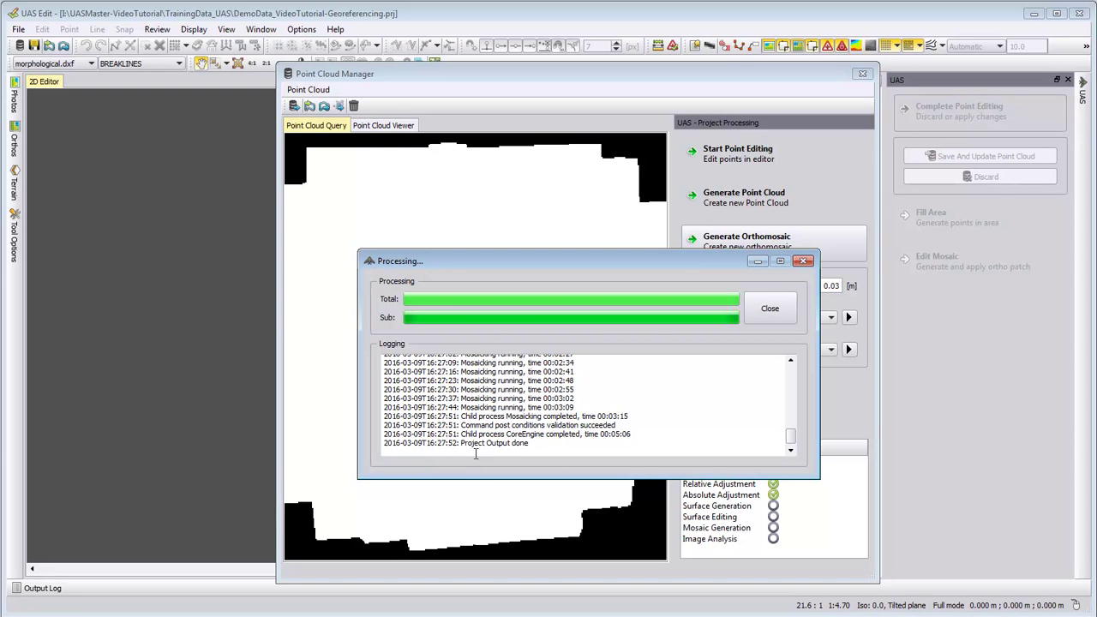
Step: Close the Processing window, query the entire point cloud area, and load it into the 2D editor
{"action": "left_click_drag", "start_coordinate": [461, 444], "coordinate": [522, 448]}
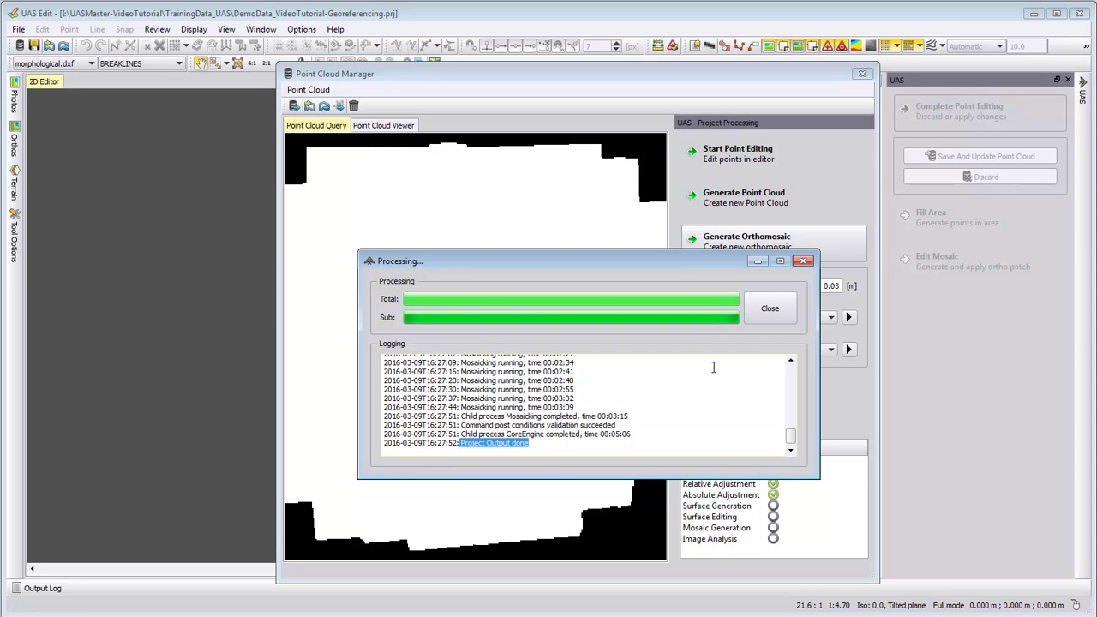
{"action": "left_click", "coordinate": [769, 314]}
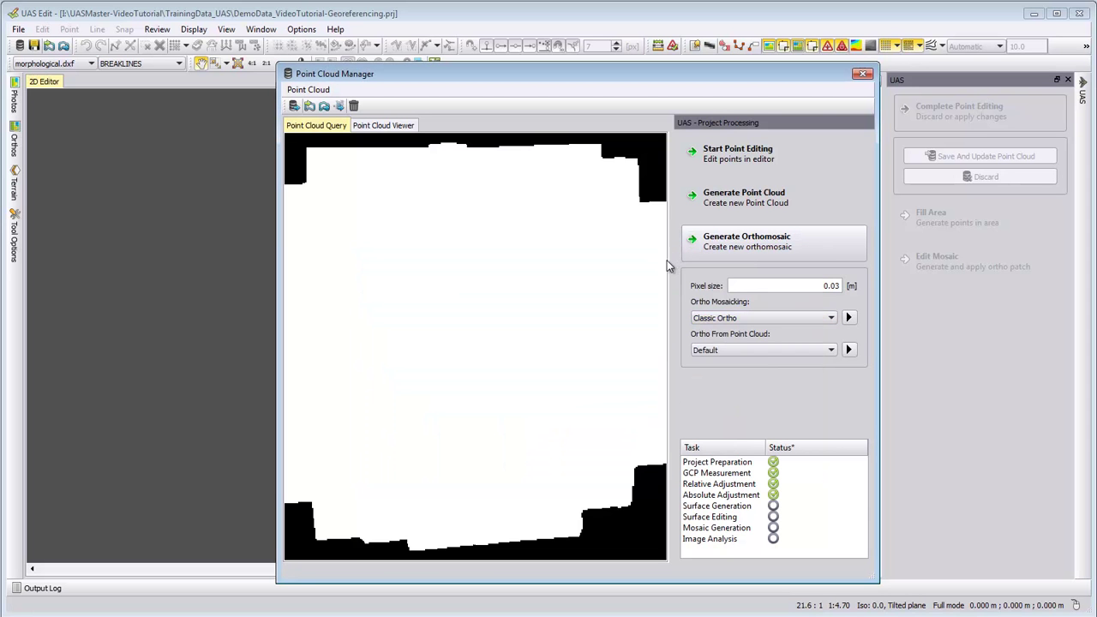
{"action": "scroll", "coordinate": [514, 328], "scroll_direction": "down", "scroll_amount": 3}
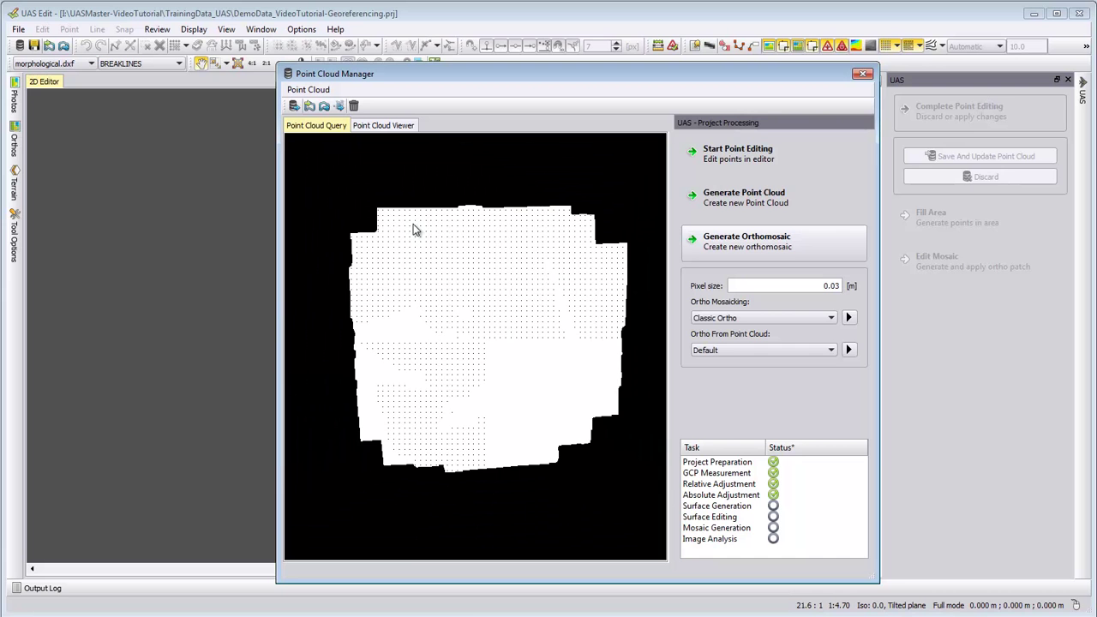
{"action": "left_click_drag", "start_coordinate": [327, 176], "coordinate": [612, 432]}
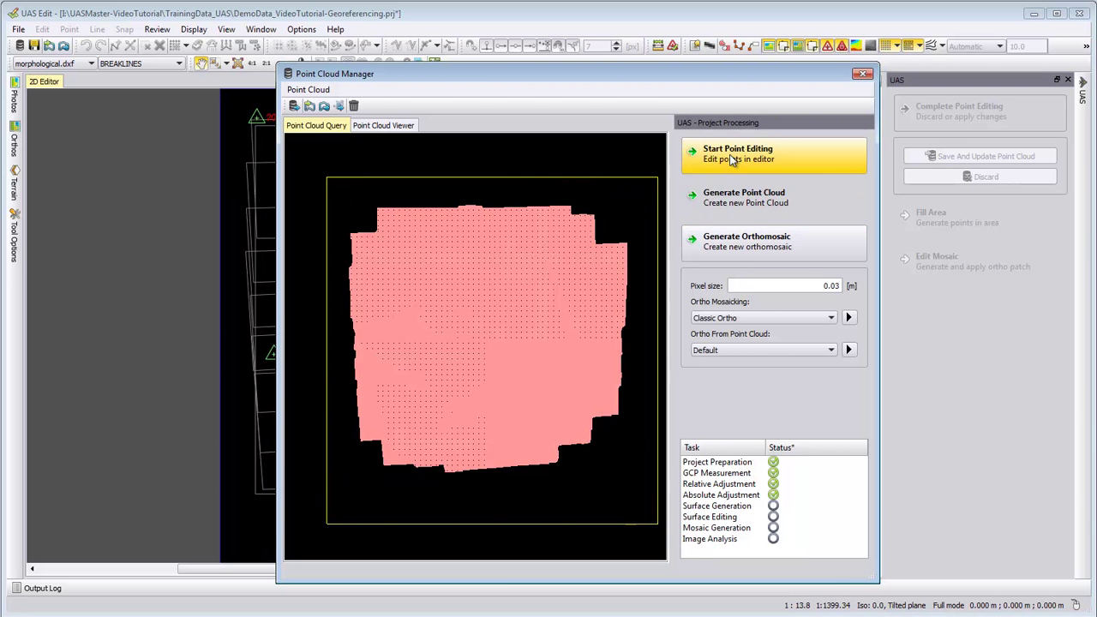
{"action": "left_click", "coordinate": [729, 159]}
{"action": "left_click", "coordinate": [733, 200]}
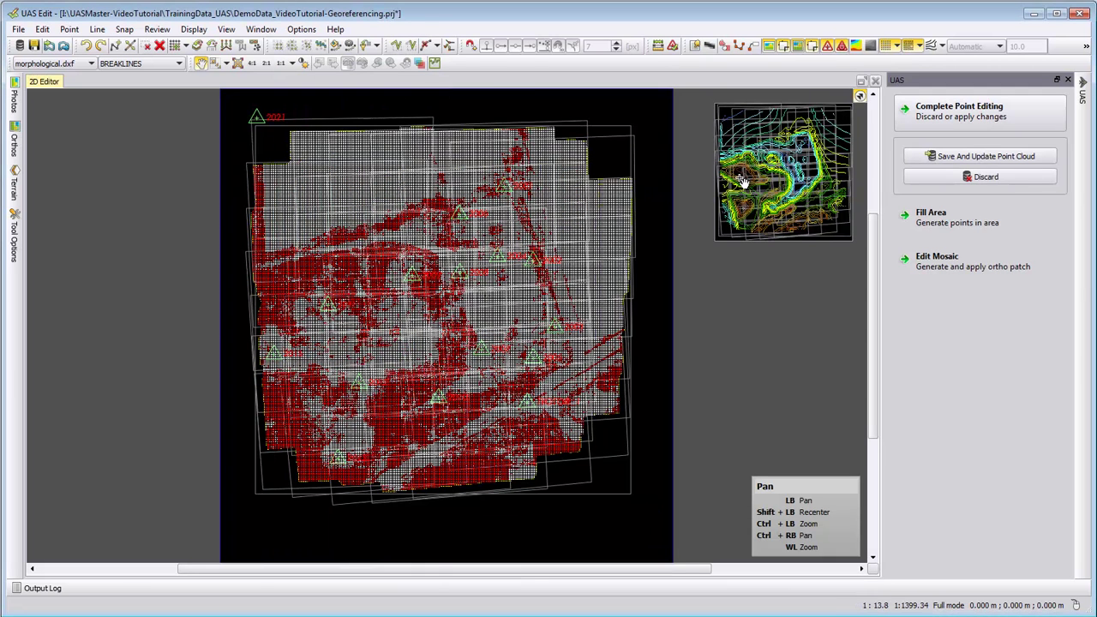
Step: Make the mosaic orthophoto active in the Orthos list so it displays in the 2D editor
{"action": "left_click", "coordinate": [14, 127]}
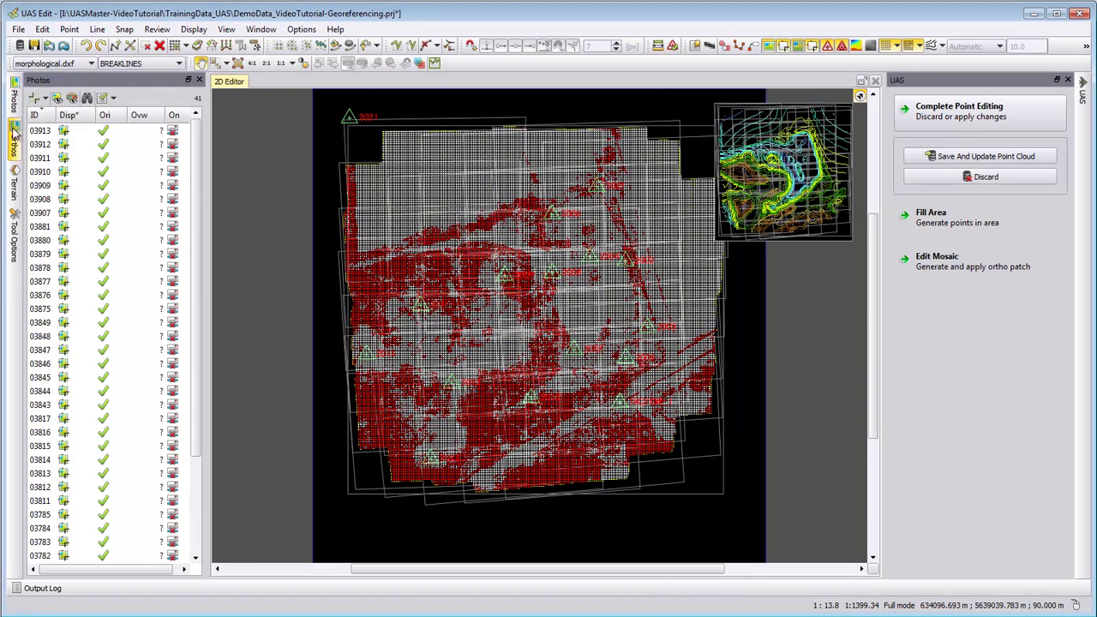
{"action": "left_click", "coordinate": [13, 146]}
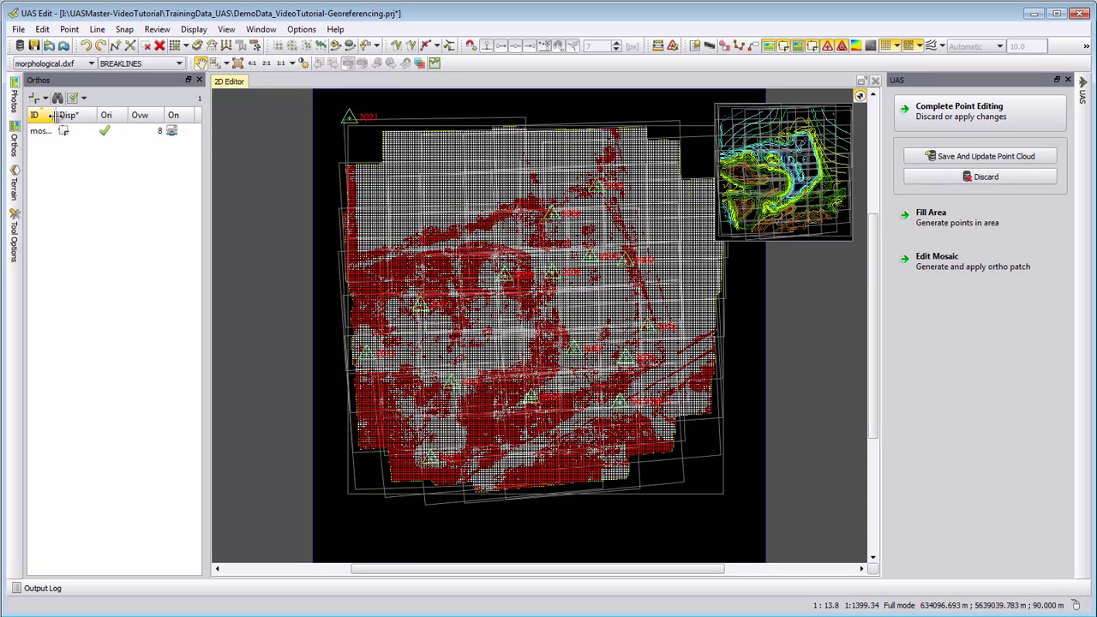
{"action": "left_click_drag", "start_coordinate": [56, 115], "coordinate": [83, 115]}
{"action": "left_click", "coordinate": [47, 133]}
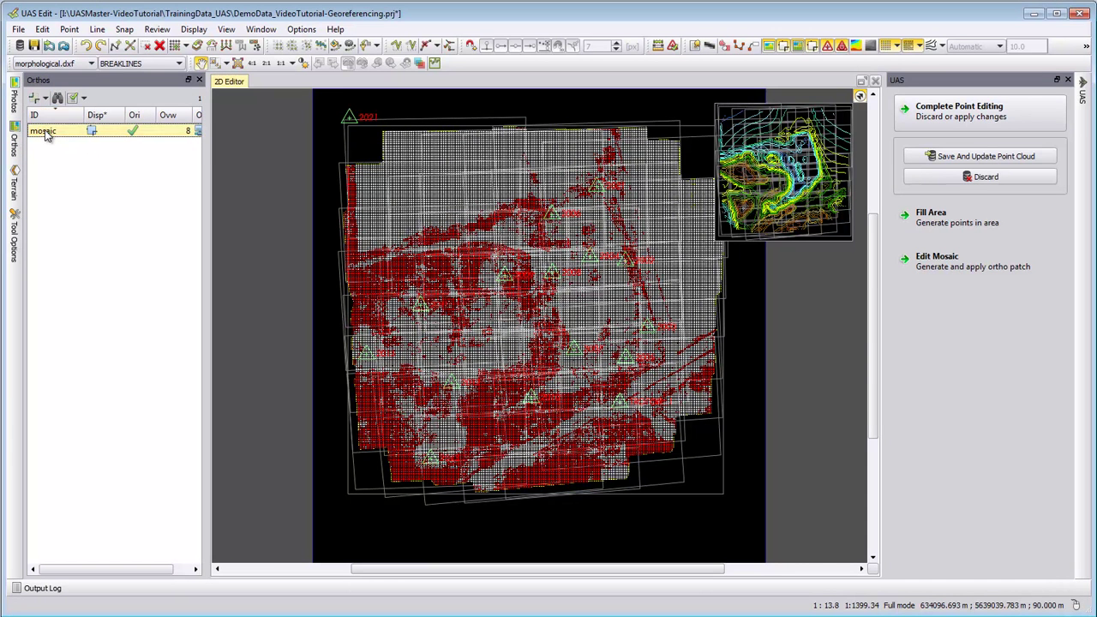
{"action": "left_click", "coordinate": [44, 100]}
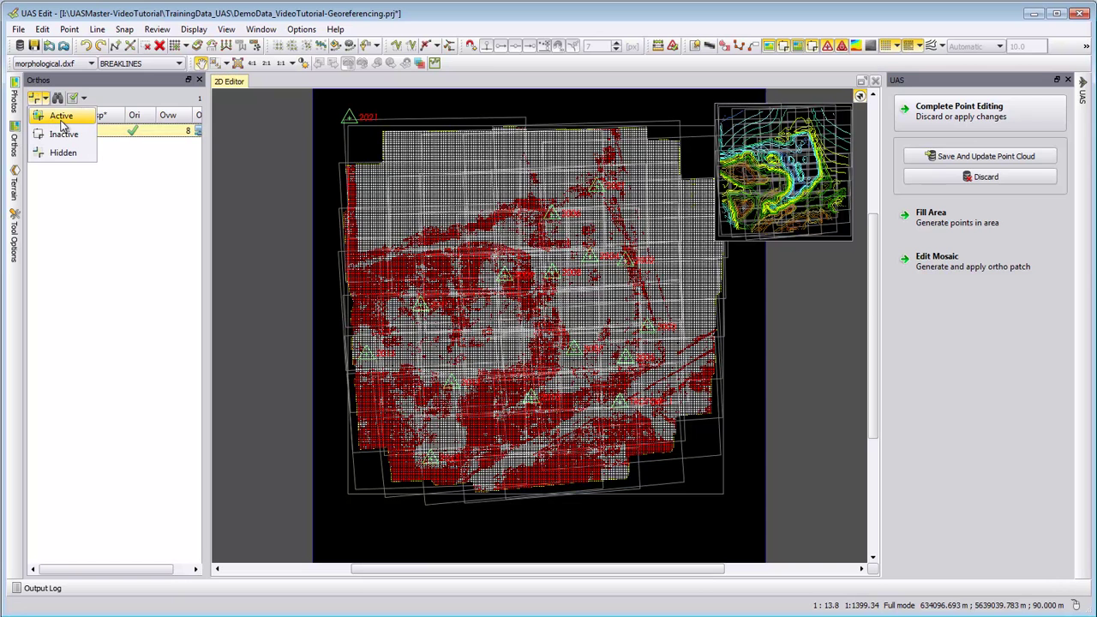
{"action": "left_click", "coordinate": [62, 120]}
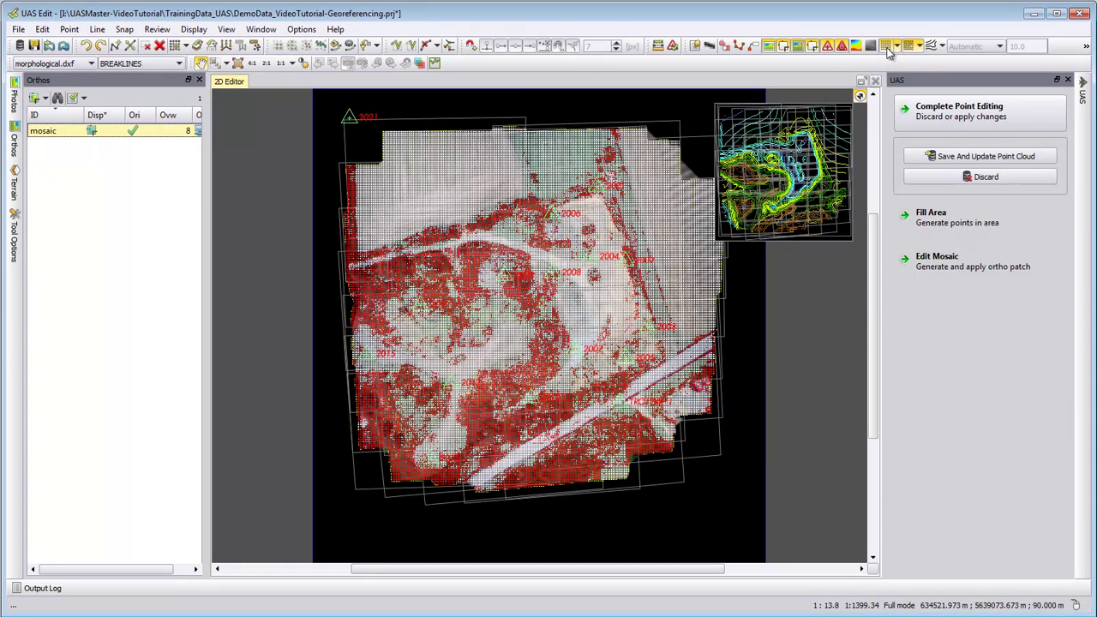
Step: Hide the point cloud overlay so the mosaic imagery shows
{"action": "left_click", "coordinate": [910, 46]}
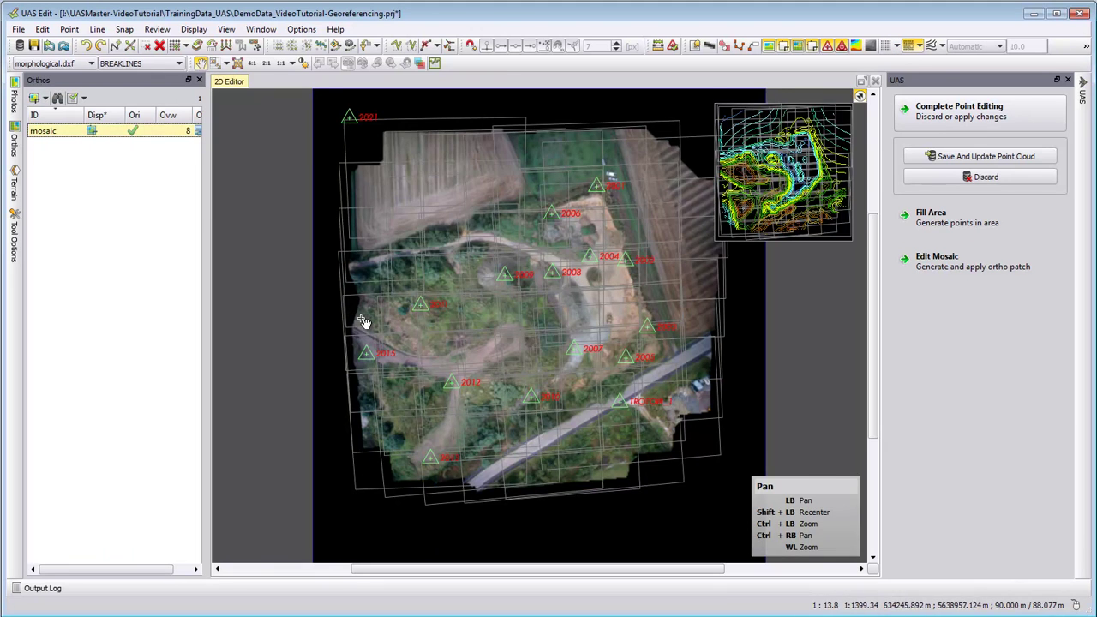
{"action": "scroll", "coordinate": [595, 308], "scroll_direction": "up", "scroll_amount": 3}
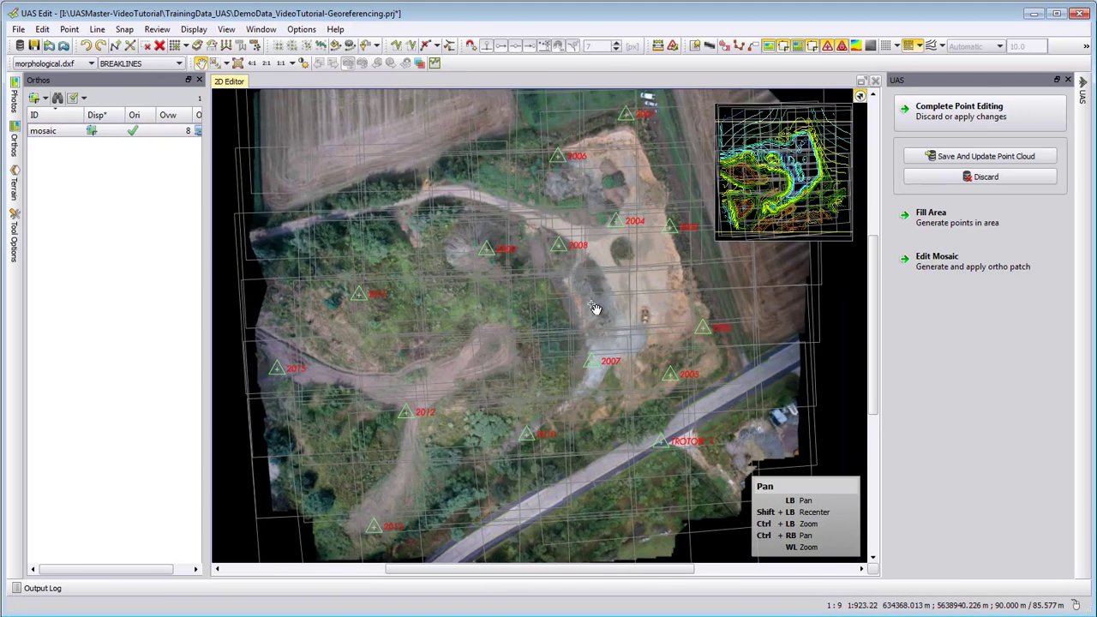
{"action": "scroll", "coordinate": [595, 309], "scroll_direction": "up", "scroll_amount": 2}
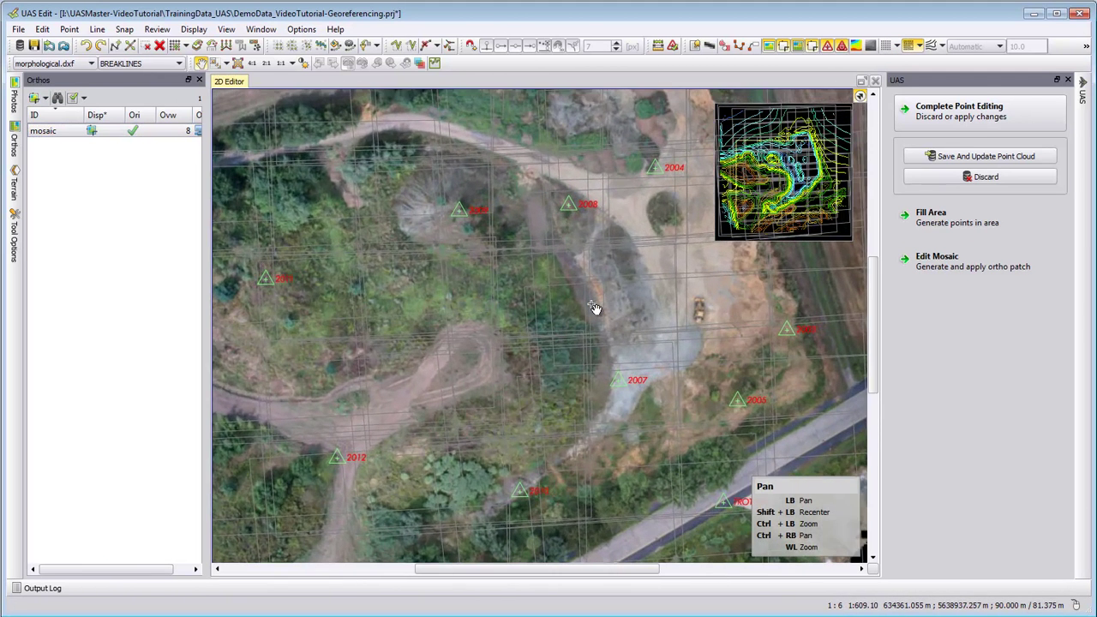
Step: Hide the photo frame outlines, then zoom to 13:1 on the ground strip and back to 1:1
{"action": "left_click", "coordinate": [784, 46]}
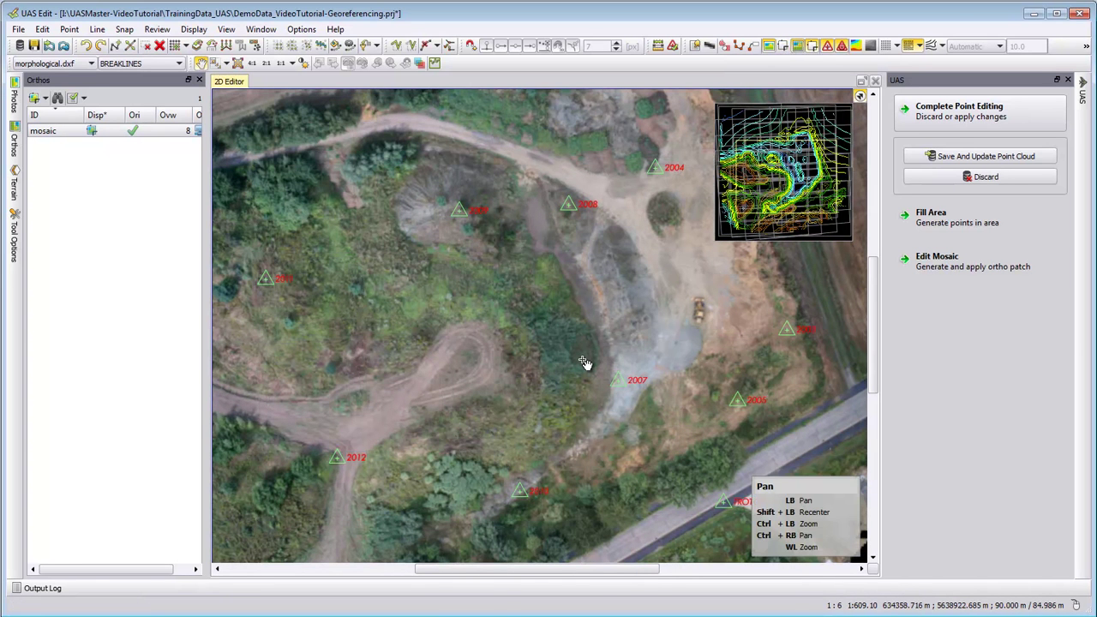
{"action": "scroll", "coordinate": [584, 363], "scroll_direction": "down", "scroll_amount": 1}
{"action": "scroll", "coordinate": [583, 363], "scroll_direction": "up", "scroll_amount": 4}
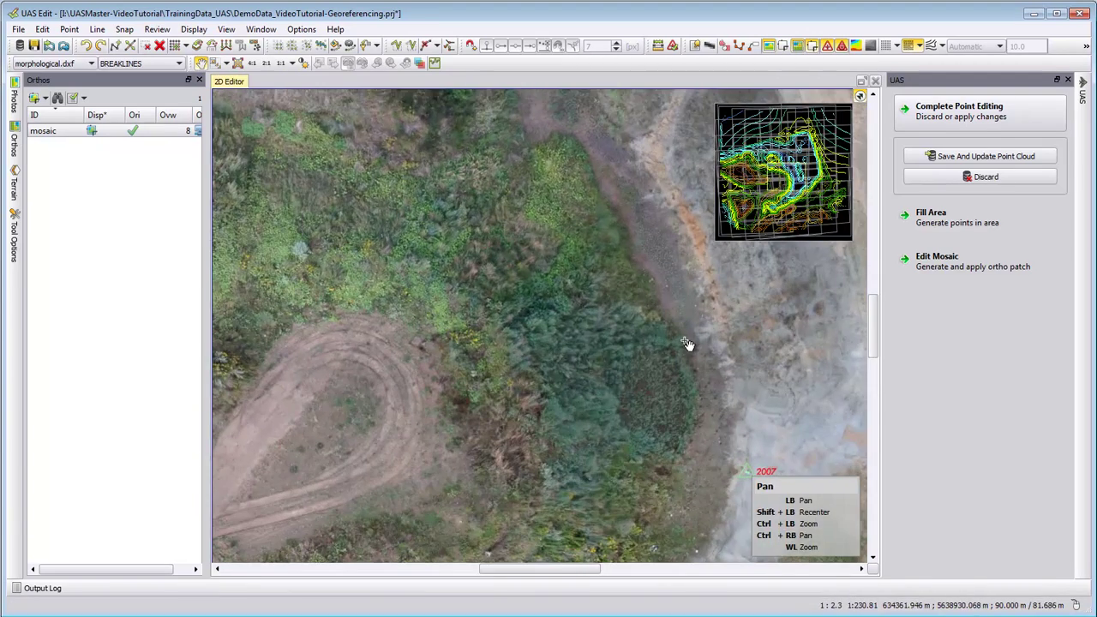
{"action": "scroll", "coordinate": [691, 345], "scroll_direction": "up", "scroll_amount": 1}
{"action": "scroll", "coordinate": [537, 369], "scroll_direction": "up", "scroll_amount": 2}
{"action": "scroll", "coordinate": [534, 368], "scroll_direction": "up", "scroll_amount": 7}
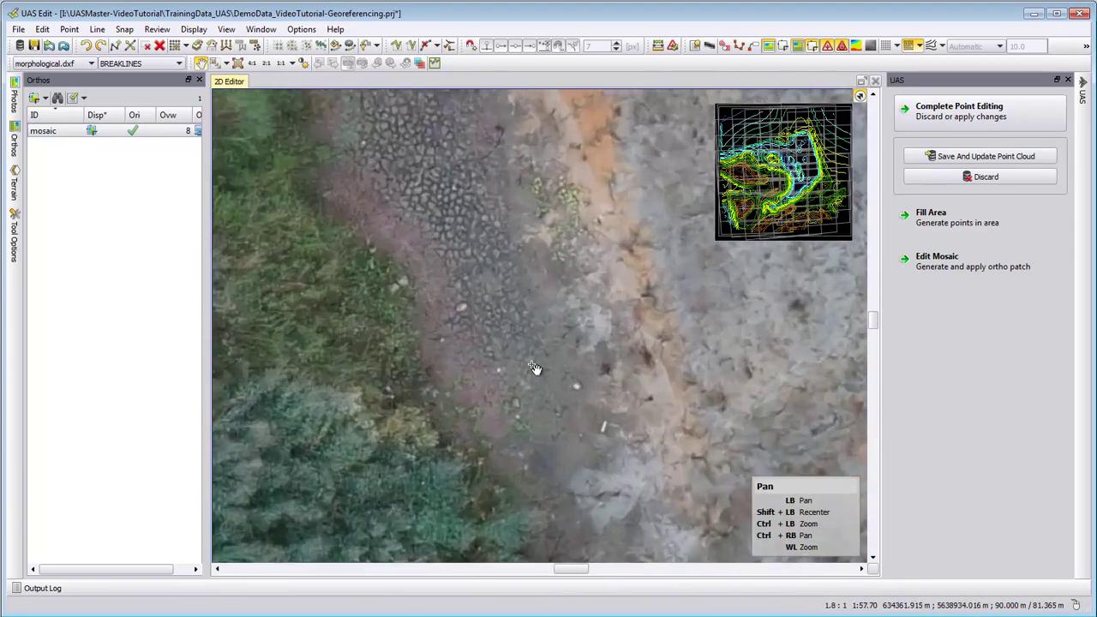
{"action": "scroll", "coordinate": [534, 367], "scroll_direction": "up", "scroll_amount": 2}
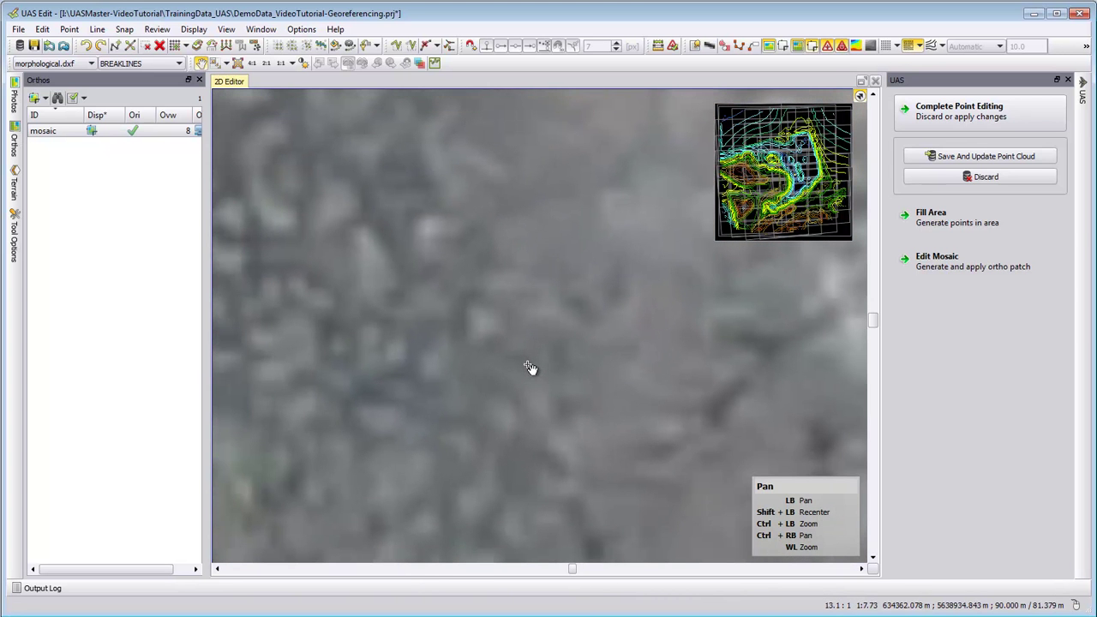
{"action": "scroll", "coordinate": [530, 367], "scroll_direction": "down", "scroll_amount": 5}
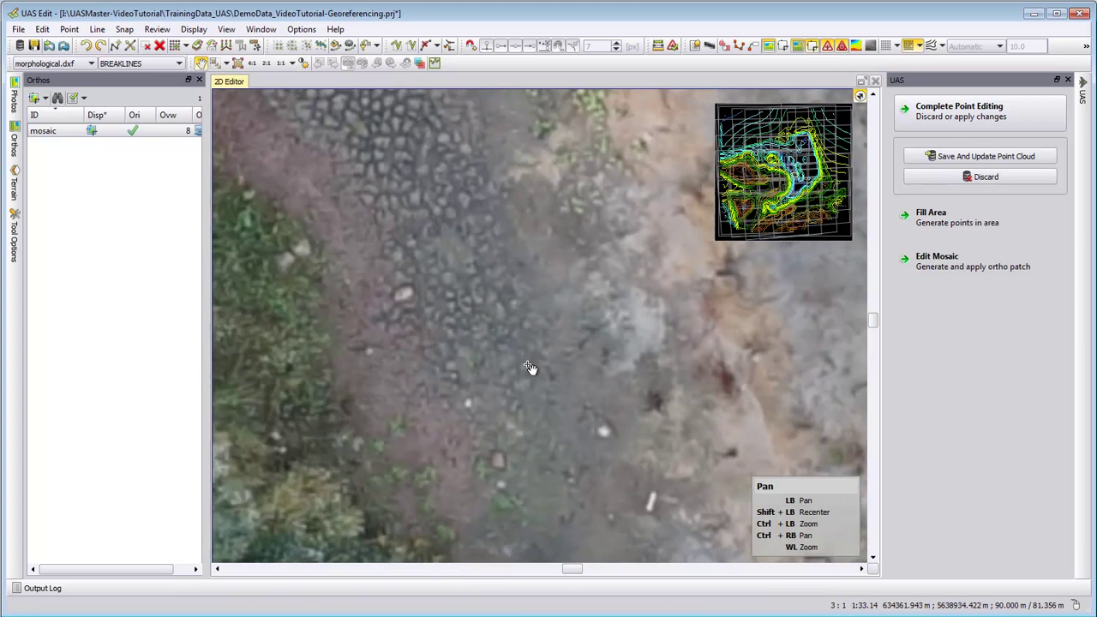
{"action": "scroll", "coordinate": [531, 368], "scroll_direction": "down", "scroll_amount": 4}
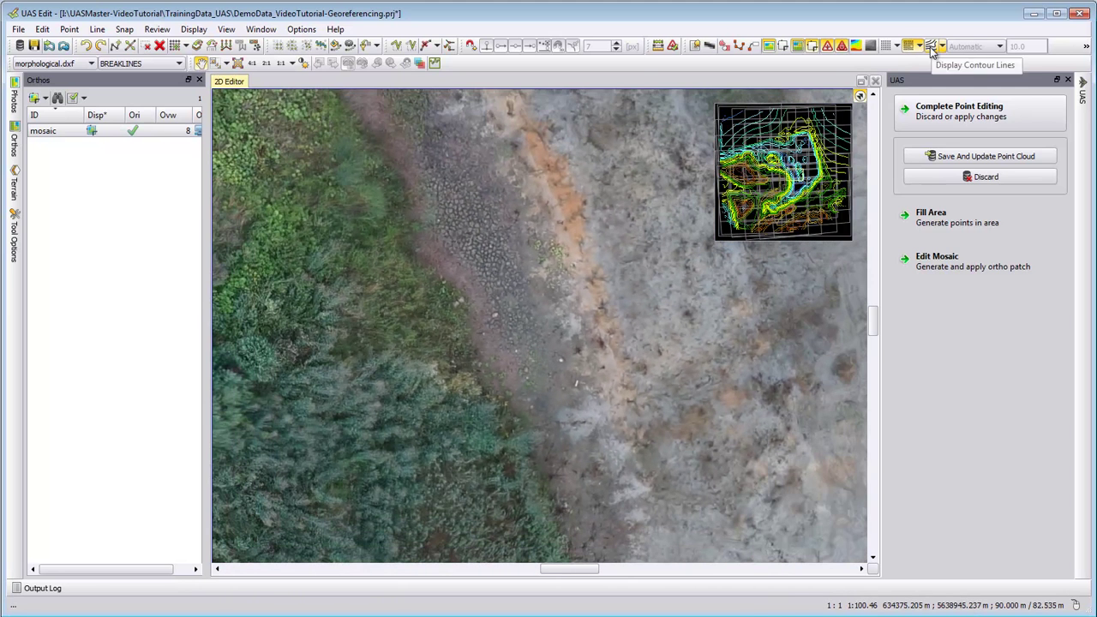
Step: Overlay contour lines on the orthomosaic
{"action": "left_click", "coordinate": [931, 47]}
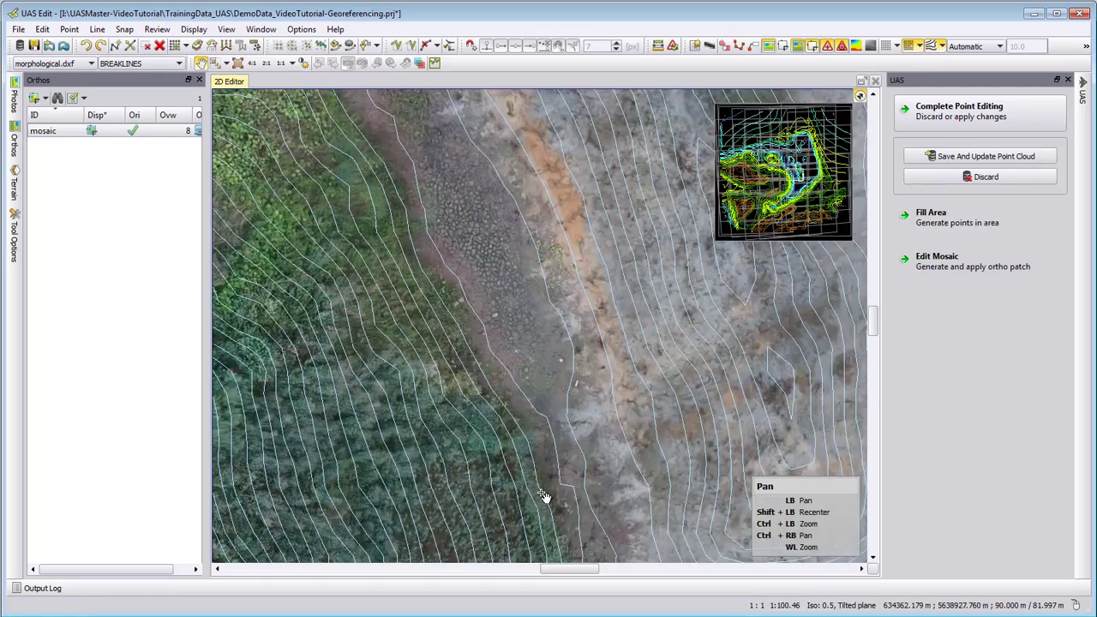
{"action": "scroll", "coordinate": [544, 497], "scroll_direction": "down", "scroll_amount": 1}
{"action": "scroll", "coordinate": [545, 497], "scroll_direction": "down", "scroll_amount": 3}
Step: Pan and zoom the map to the parked cars beside the ploughed field
{"action": "mouse_move", "coordinate": [553, 489]}
{"action": "left_mouse_down"}
{"action": "mouse_move", "coordinate": [651, 265]}
{"action": "mouse_move", "coordinate": [272, 297]}
{"action": "left_mouse_up"}
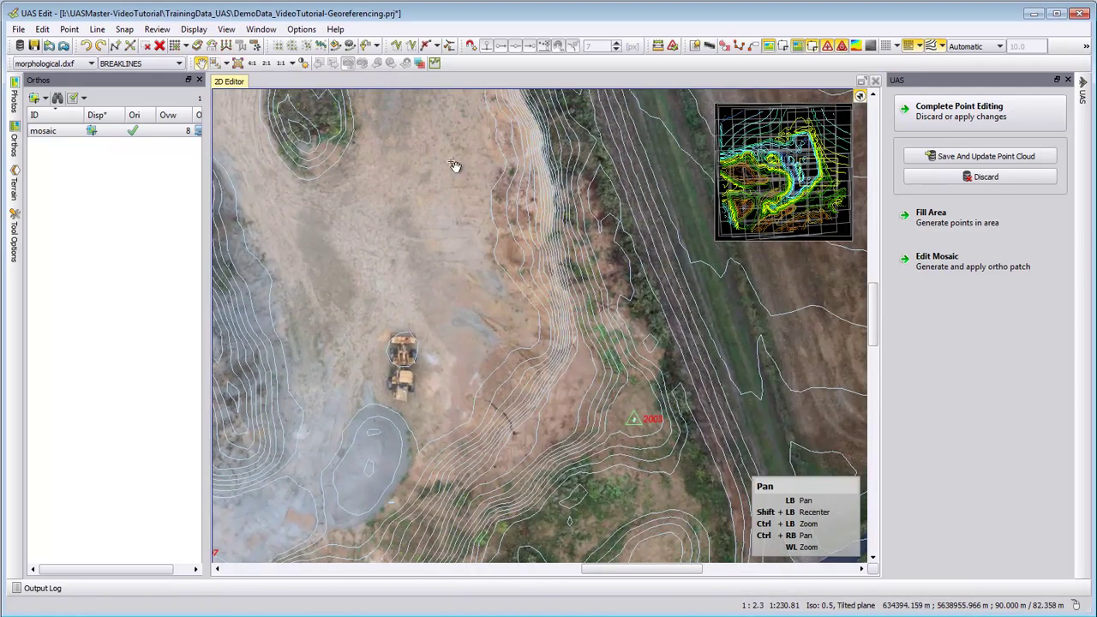
{"action": "left_click_drag", "start_coordinate": [456, 167], "coordinate": [455, 375]}
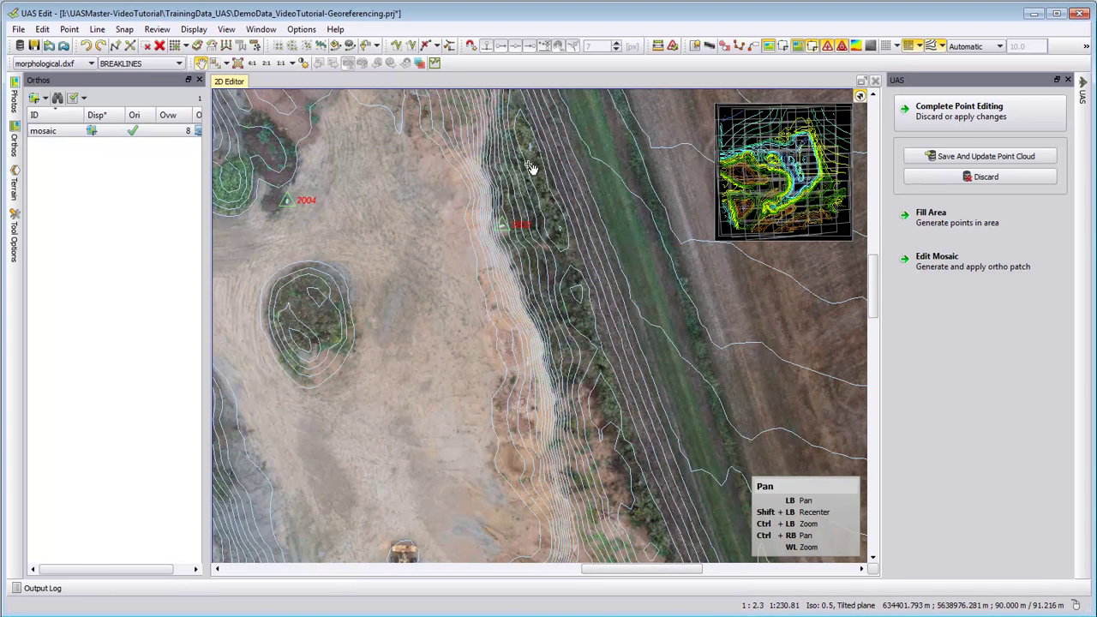
{"action": "left_click_drag", "start_coordinate": [531, 168], "coordinate": [523, 514]}
{"action": "left_click_drag", "start_coordinate": [433, 155], "coordinate": [426, 311]}
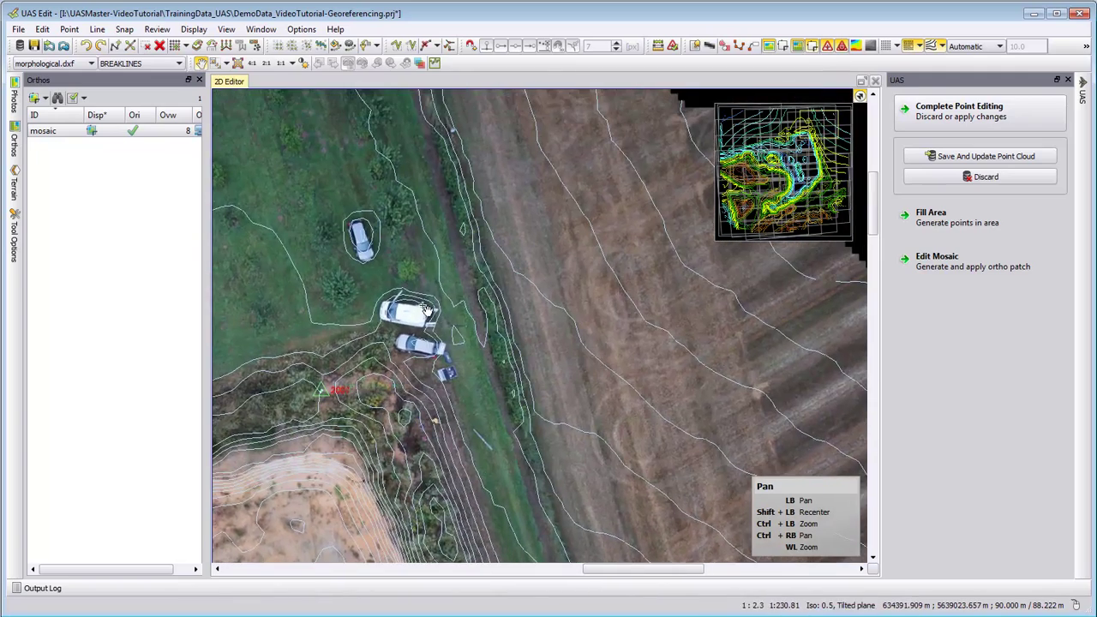
{"action": "scroll", "coordinate": [426, 311], "scroll_direction": "up", "scroll_amount": 2}
{"action": "scroll", "coordinate": [647, 293], "scroll_direction": "up", "scroll_amount": 2}
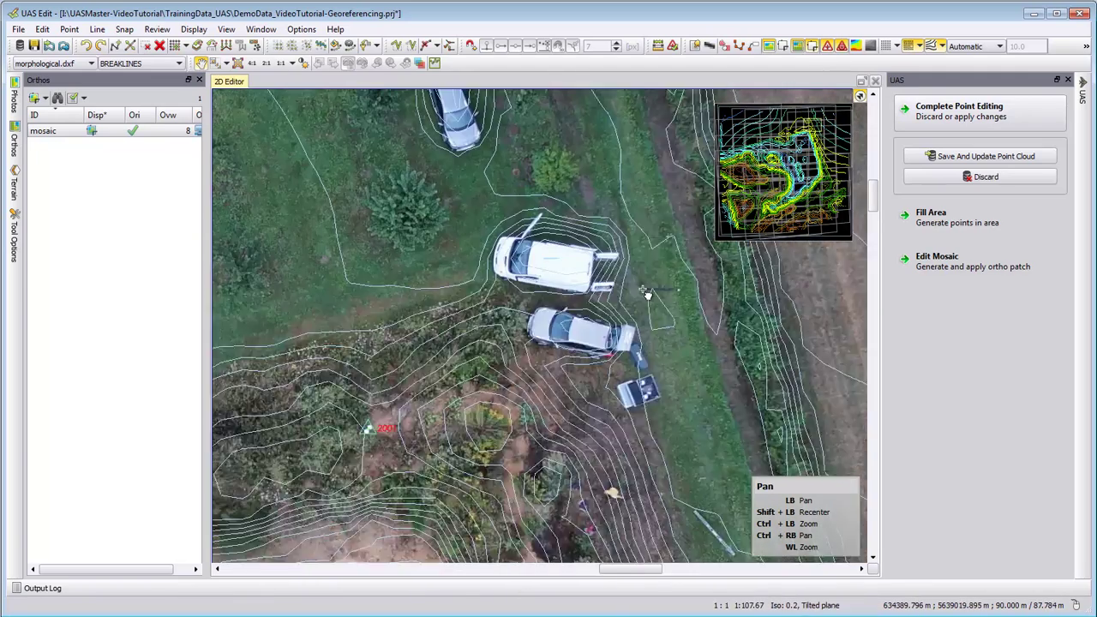
{"action": "left_click_drag", "start_coordinate": [647, 294], "coordinate": [451, 305]}
{"action": "scroll", "coordinate": [713, 289], "scroll_direction": "up", "scroll_amount": 1}
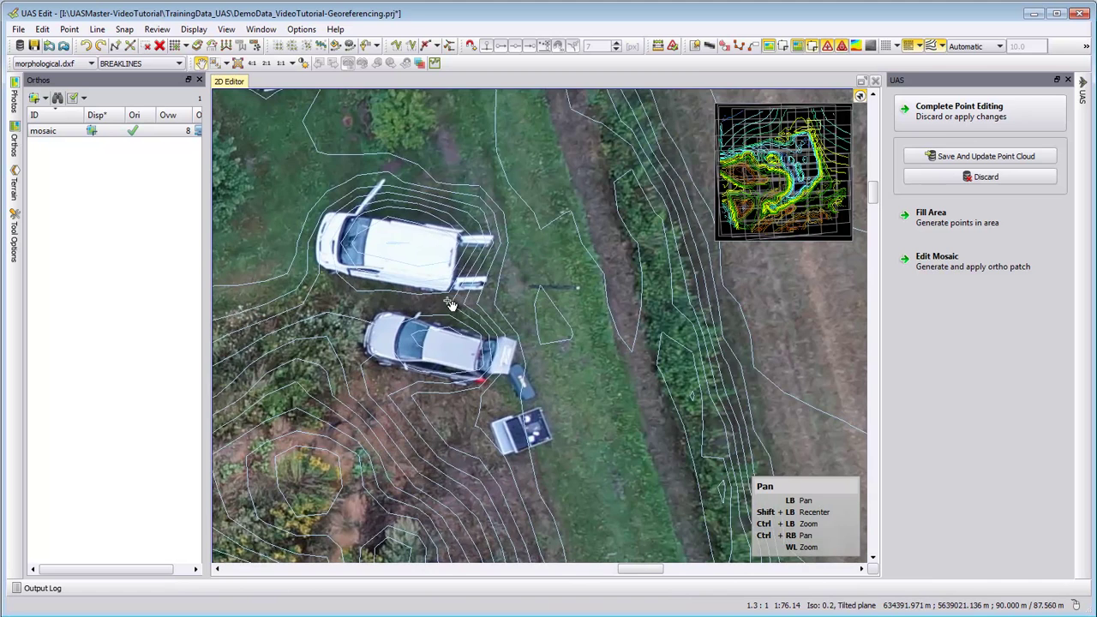
{"action": "scroll", "coordinate": [450, 306], "scroll_direction": "down", "scroll_amount": 1}
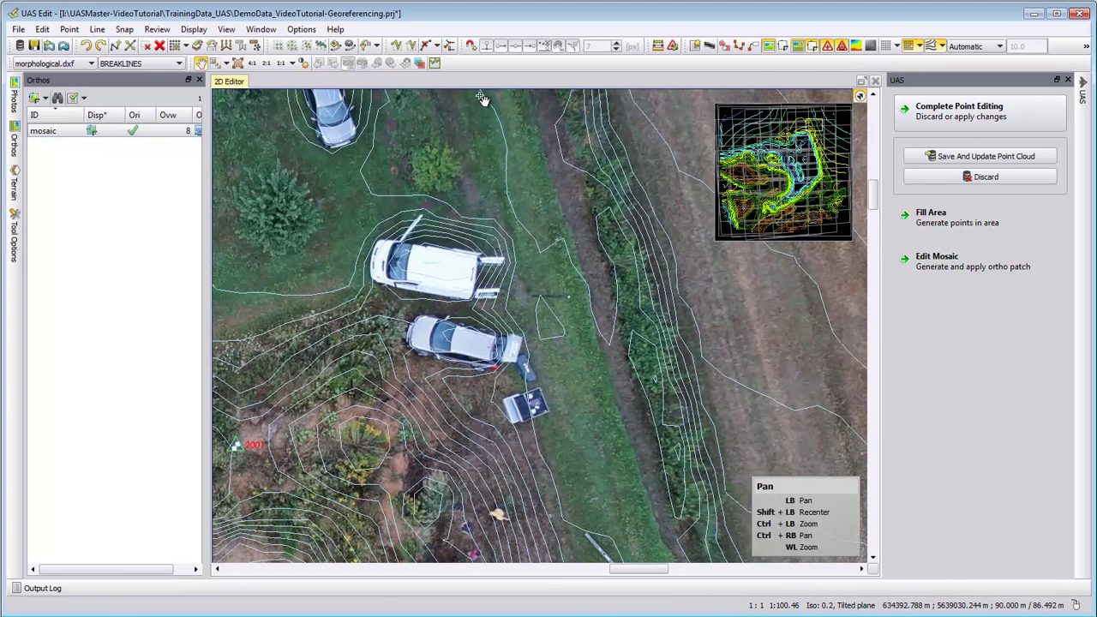
{"action": "left_click", "coordinate": [434, 63]}
Step: Draw a profile strip through the cars and fence-select the raised points in the Profile Editor
{"action": "left_click_drag", "start_coordinate": [256, 132], "coordinate": [262, 505]}
{"action": "left_click", "coordinate": [724, 495]}
{"action": "right_click_drag", "start_coordinate": [640, 280], "coordinate": [413, 282]}
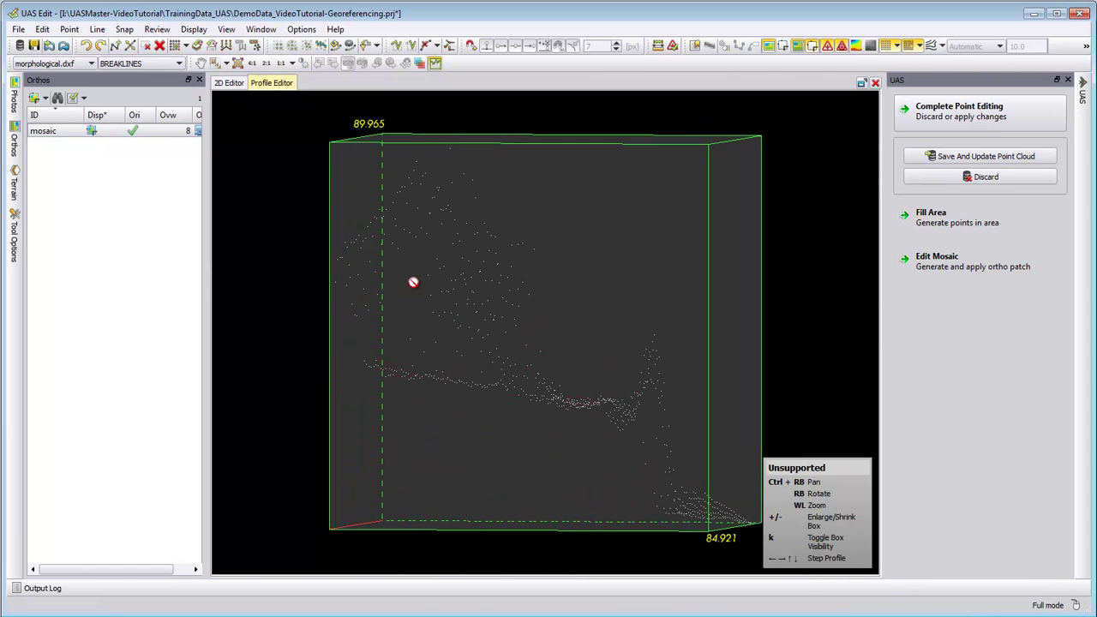
{"action": "left_click", "coordinate": [293, 44]}
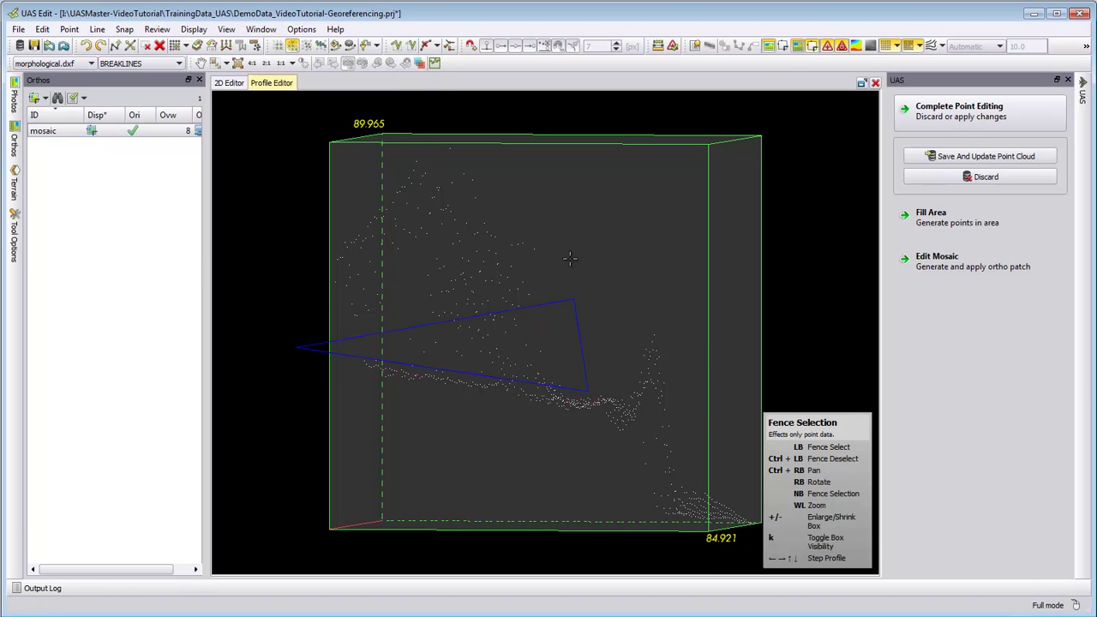
{"action": "double_click", "coordinate": [283, 128]}
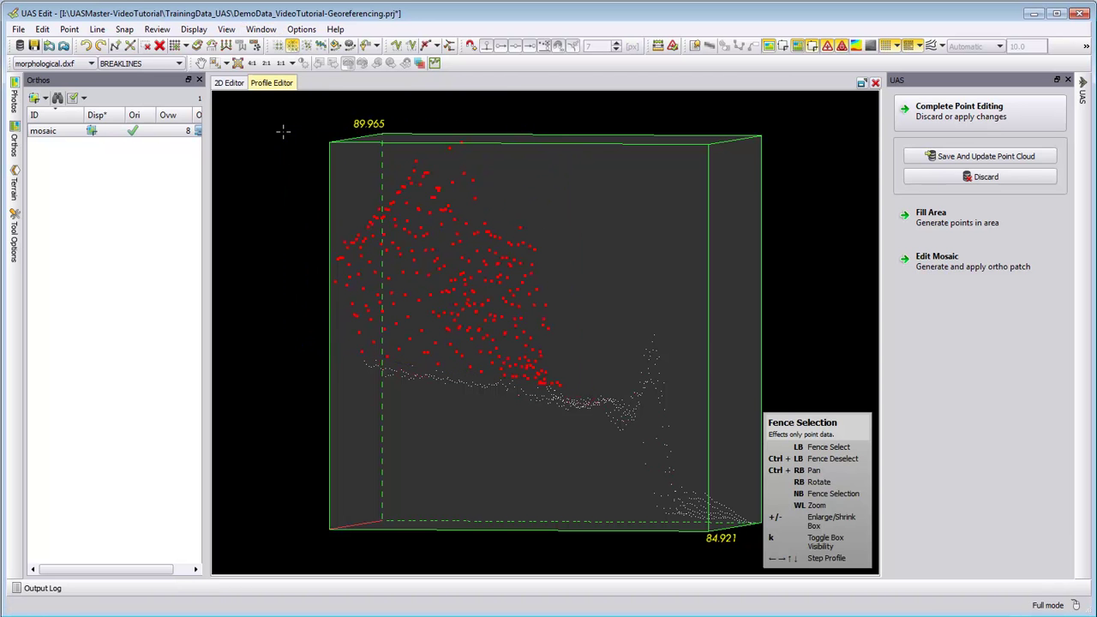
Step: In the 2D editor, fence off the vegetation points below the cars to drop them from the selection
{"action": "left_click", "coordinate": [240, 84]}
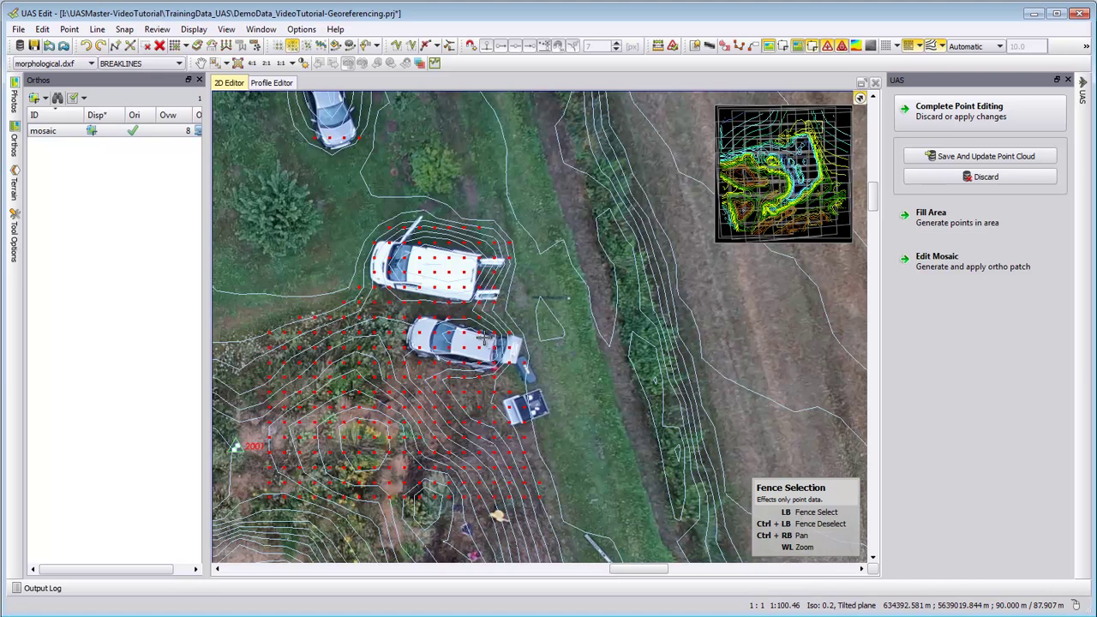
{"action": "left_click", "coordinate": [345, 269]}
{"action": "left_click", "coordinate": [391, 370]}
{"action": "left_click", "coordinate": [452, 385]}
{"action": "left_click", "coordinate": [591, 399]}
{"action": "left_click", "coordinate": [591, 519]}
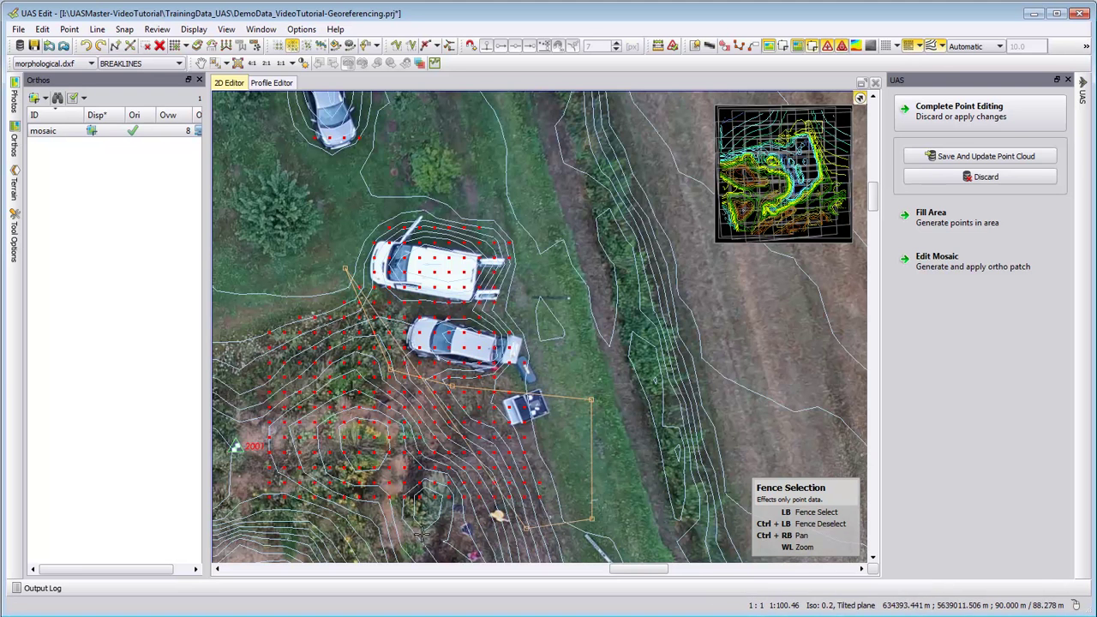
{"action": "double_click", "coordinate": [230, 386]}
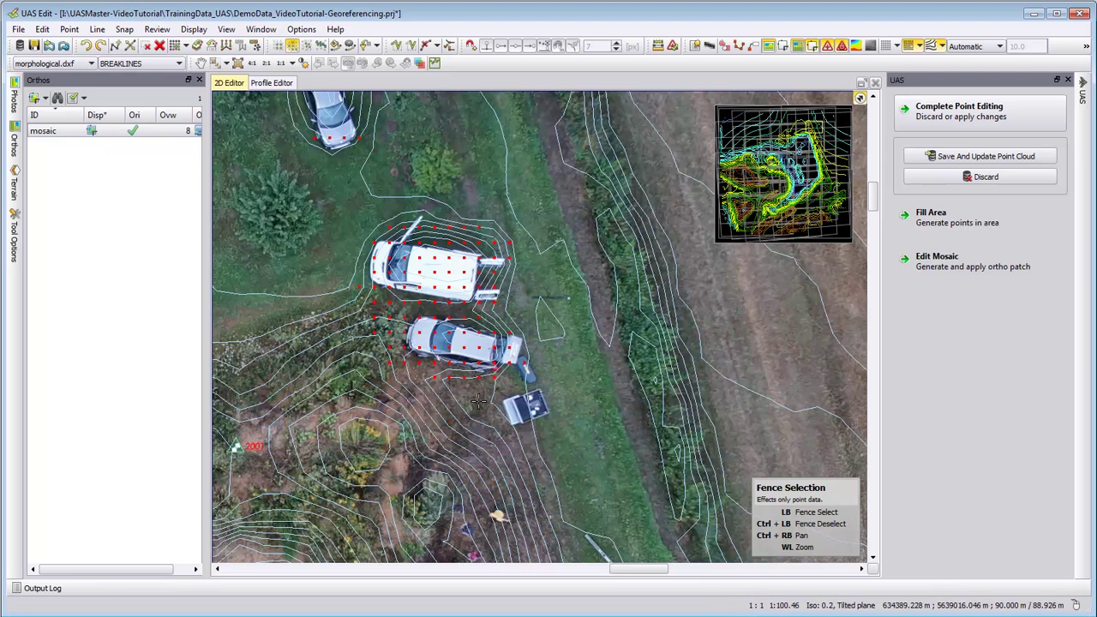
Step: Rotate the profile view to check the selected car points, then zoom the map back out
{"action": "left_click", "coordinate": [271, 82]}
{"action": "right_click_drag", "start_coordinate": [345, 269], "coordinate": [571, 274]}
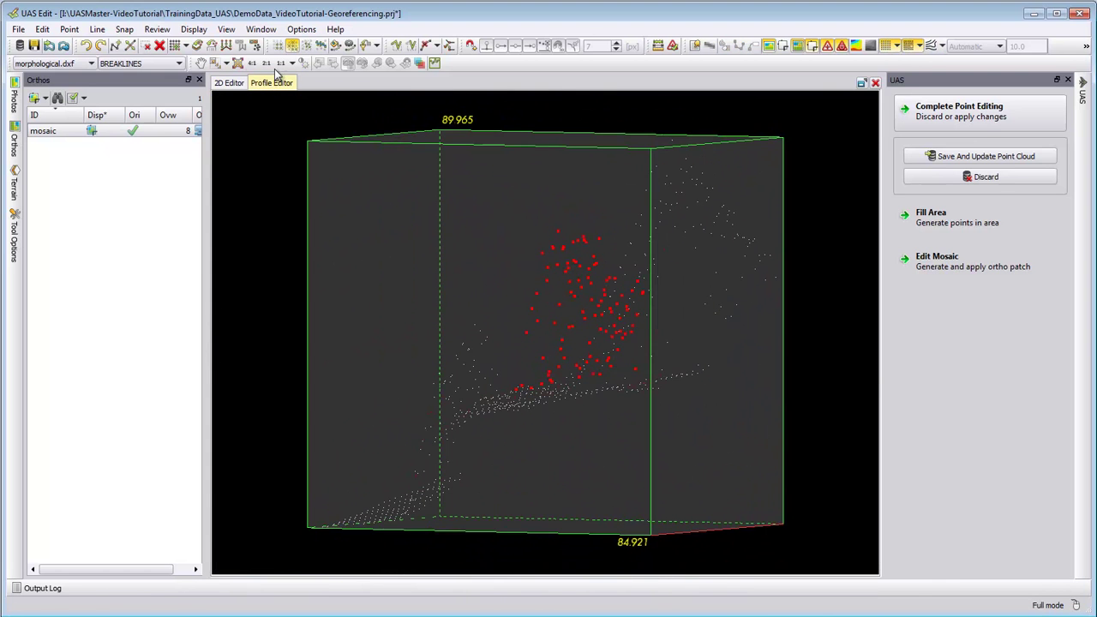
{"action": "left_click", "coordinate": [228, 48]}
{"action": "right_click_drag", "start_coordinate": [480, 245], "coordinate": [480, 275]}
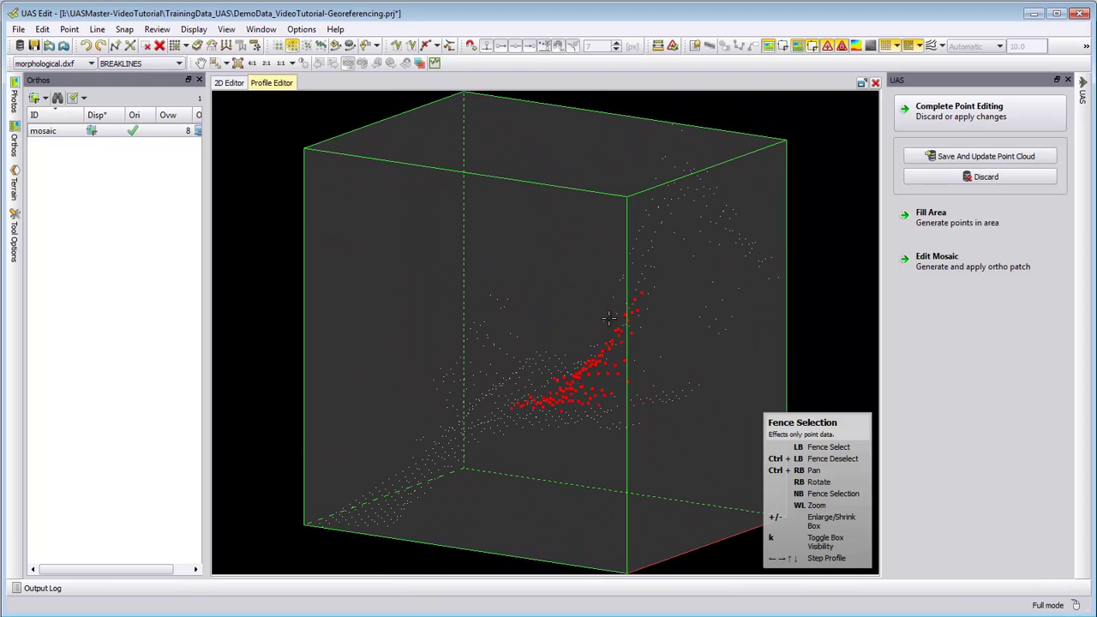
{"action": "left_click", "coordinate": [229, 83]}
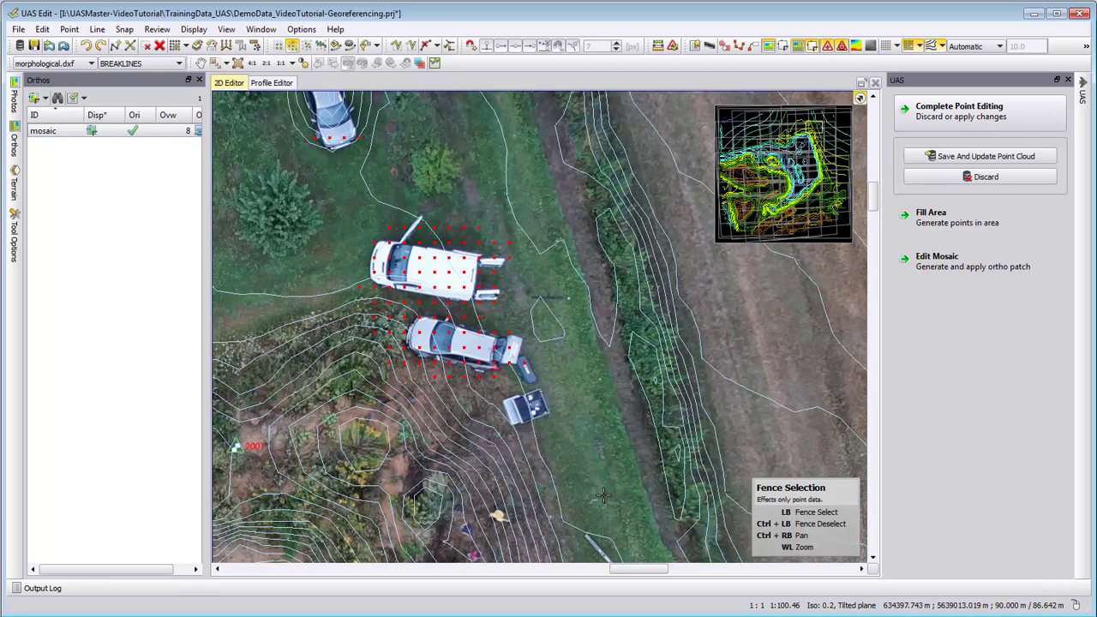
{"action": "scroll", "coordinate": [543, 341], "scroll_direction": "down", "scroll_amount": 4}
{"action": "scroll", "coordinate": [605, 496], "scroll_direction": "down", "scroll_amount": 2}
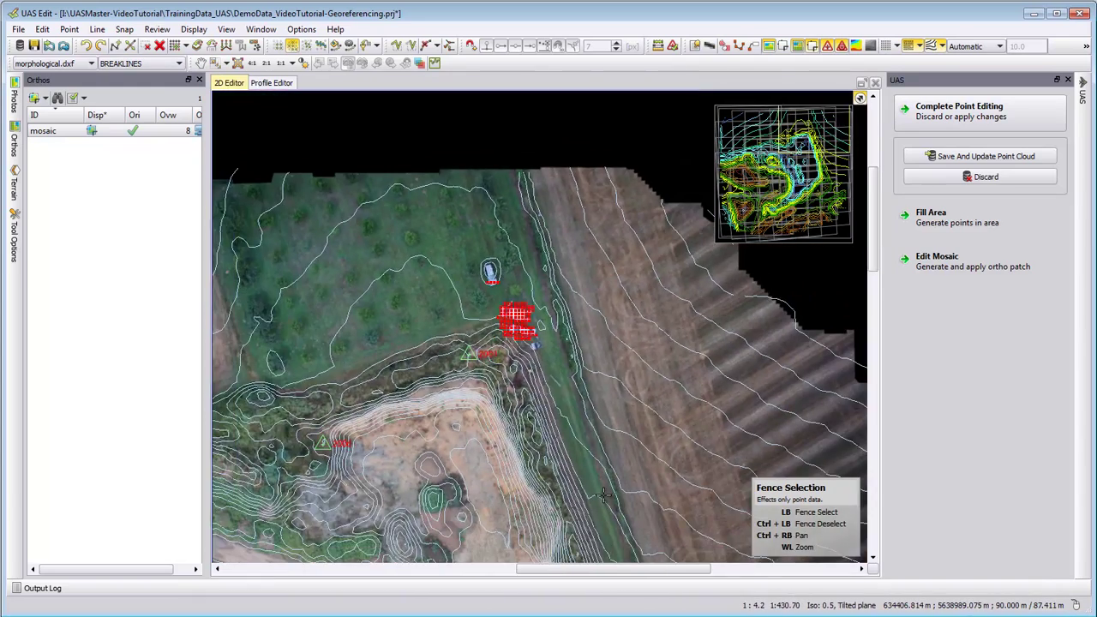
{"action": "right_click_drag", "start_coordinate": [611, 524], "coordinate": [642, 330], "text": "ctrl"}
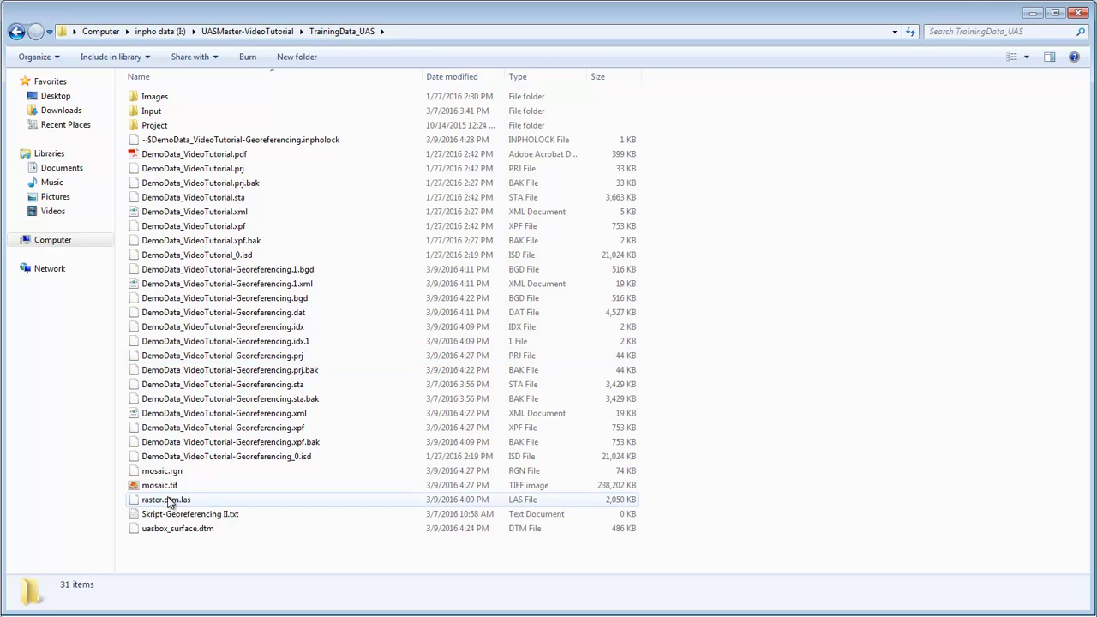
Step: View the details of mosaic.tif and raster.dtm.las in the TrainingData_UAS folder
{"action": "left_click", "coordinate": [162, 487]}
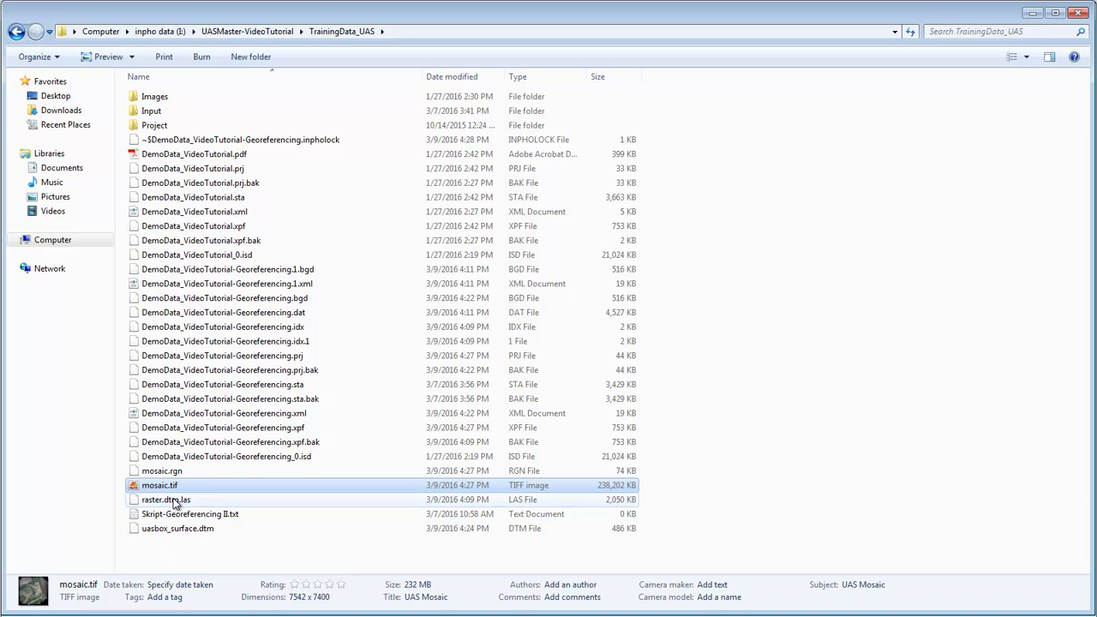
{"action": "left_click", "coordinate": [174, 502]}
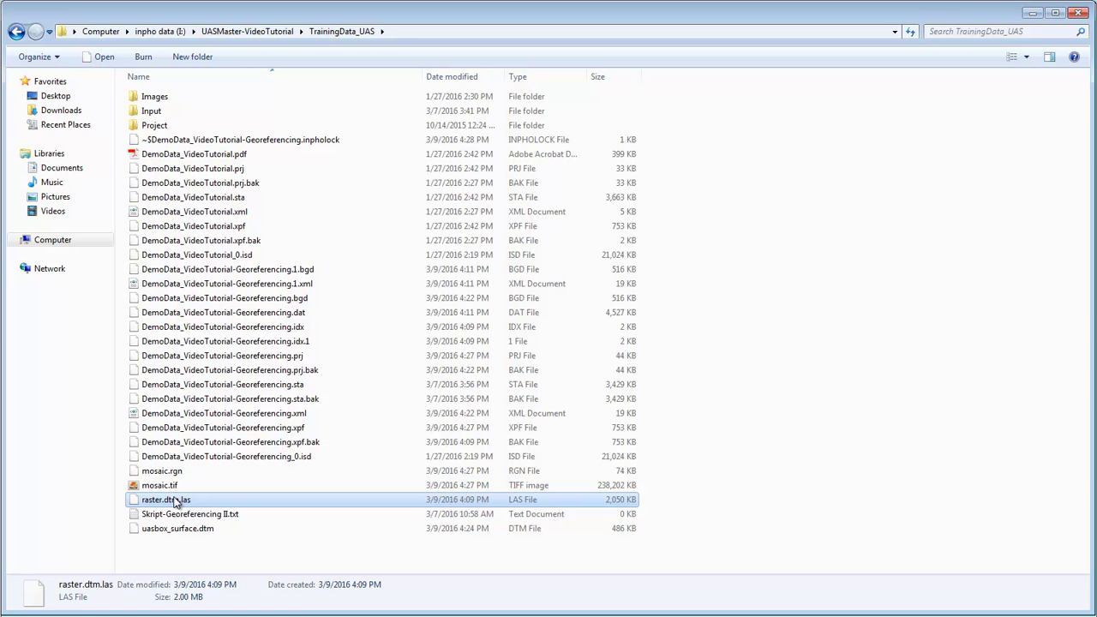
Step: Minimize Explorer to return to UAS Edit's contour-lined orthomosaic
{"action": "left_click", "coordinate": [1032, 12]}
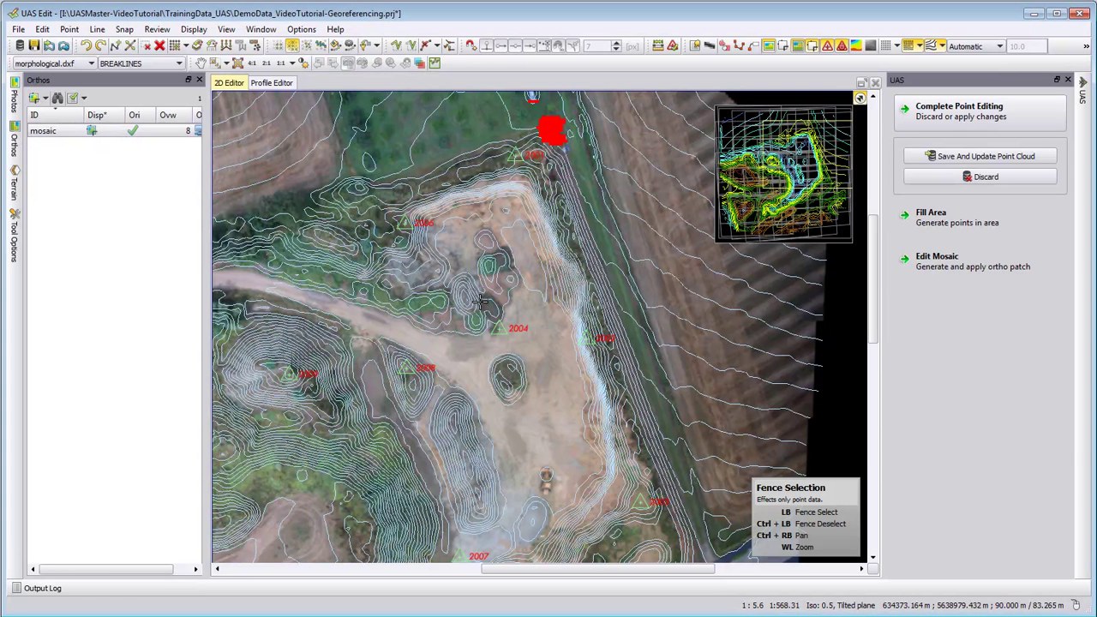